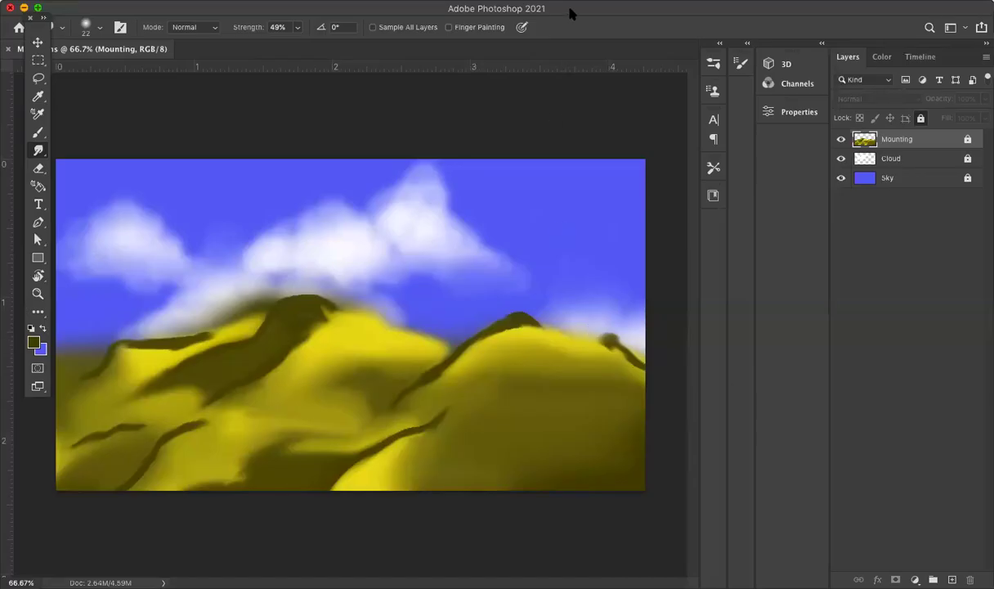
Select the Sky layer in the Mountains painting's Layers panel.
drag(570, 9, 580, 9)
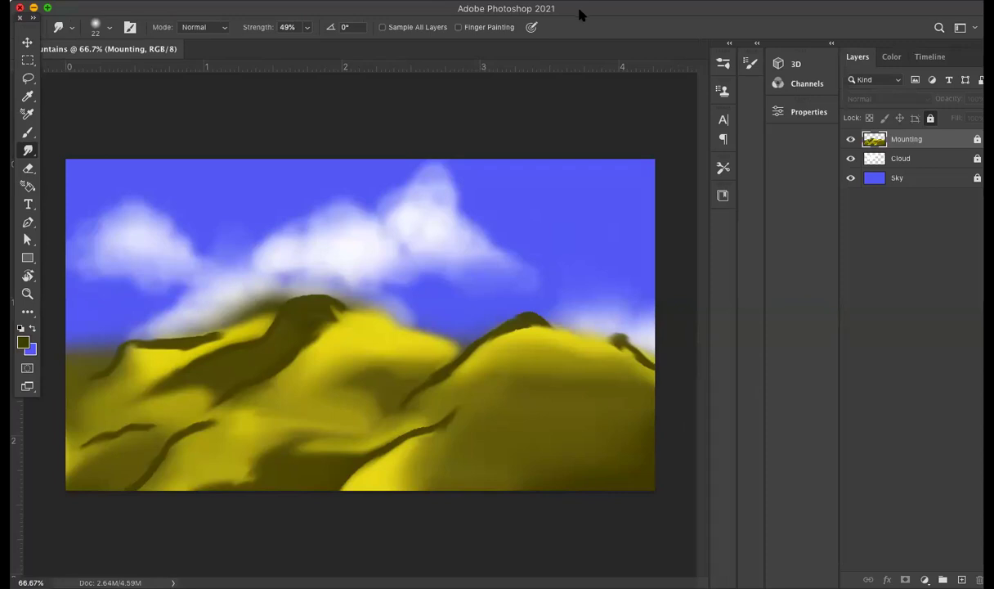
drag(579, 9, 569, 10)
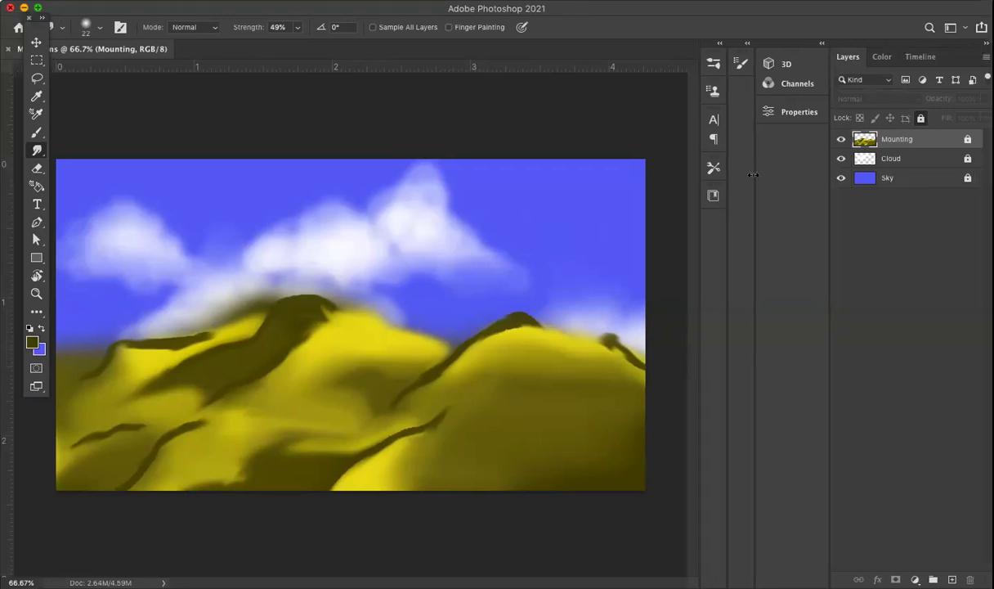
click(906, 185)
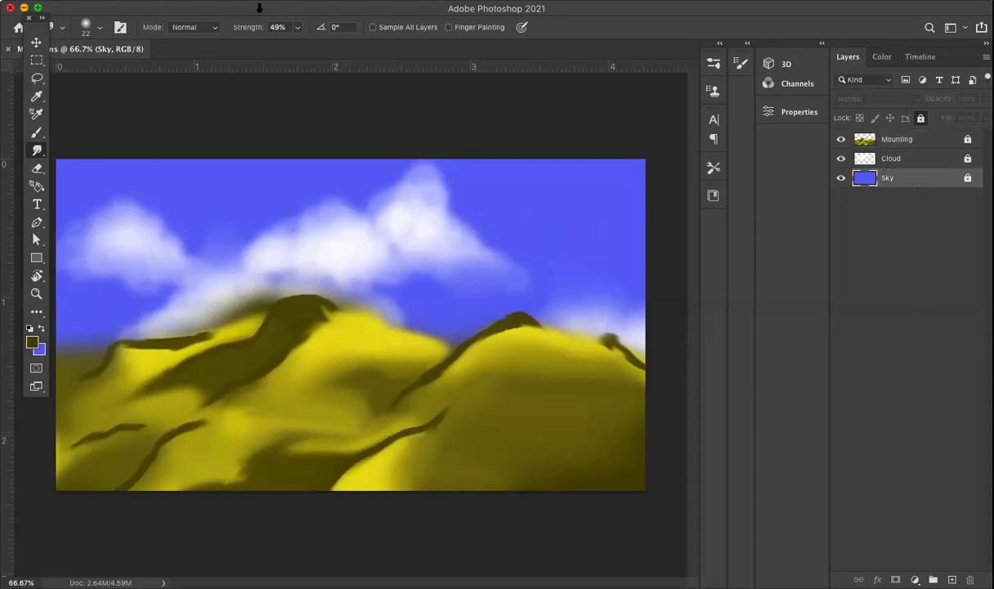
Create a new blank white 1280 × 720 px document.
click(99, 2)
click(105, 15)
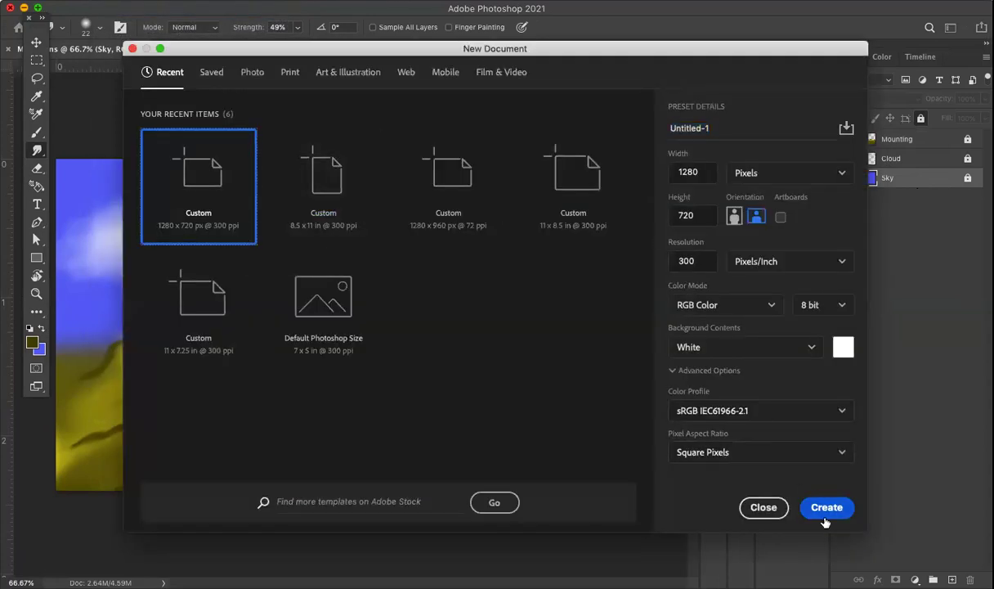
click(826, 508)
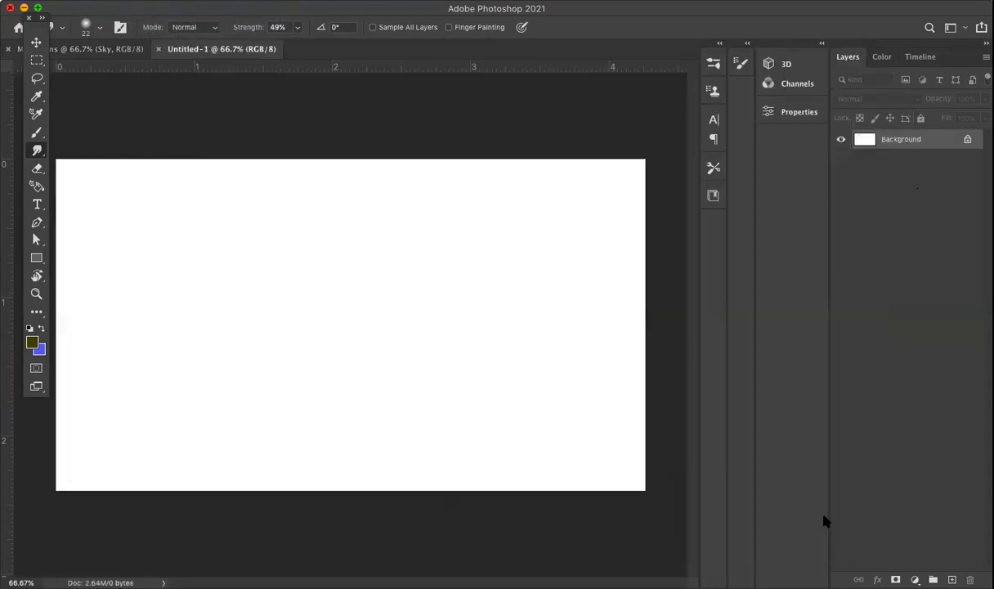
Unlock the Background layer and rename it 'background'.
double_click(909, 143)
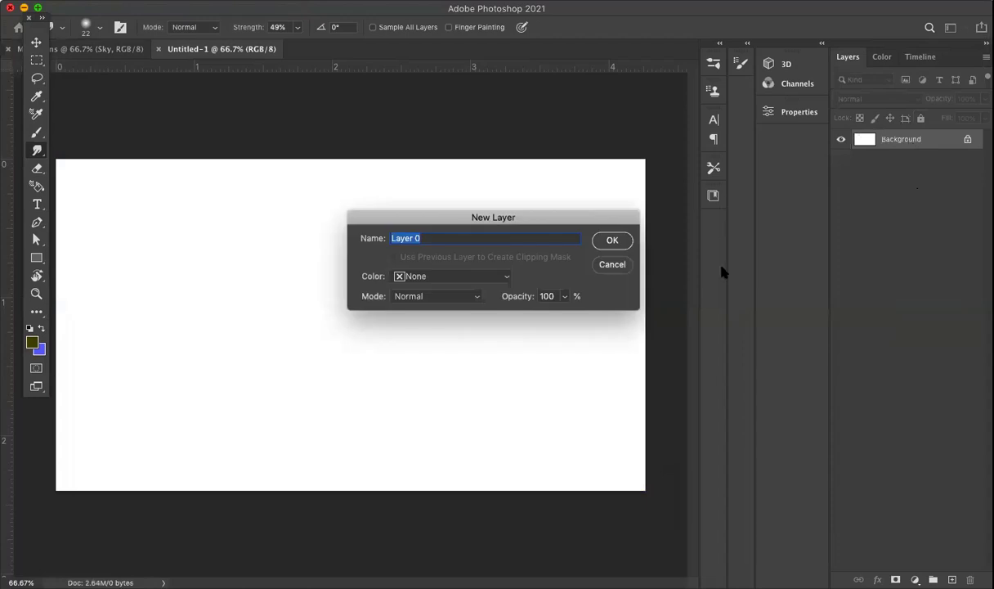
text(background)
key(Return)
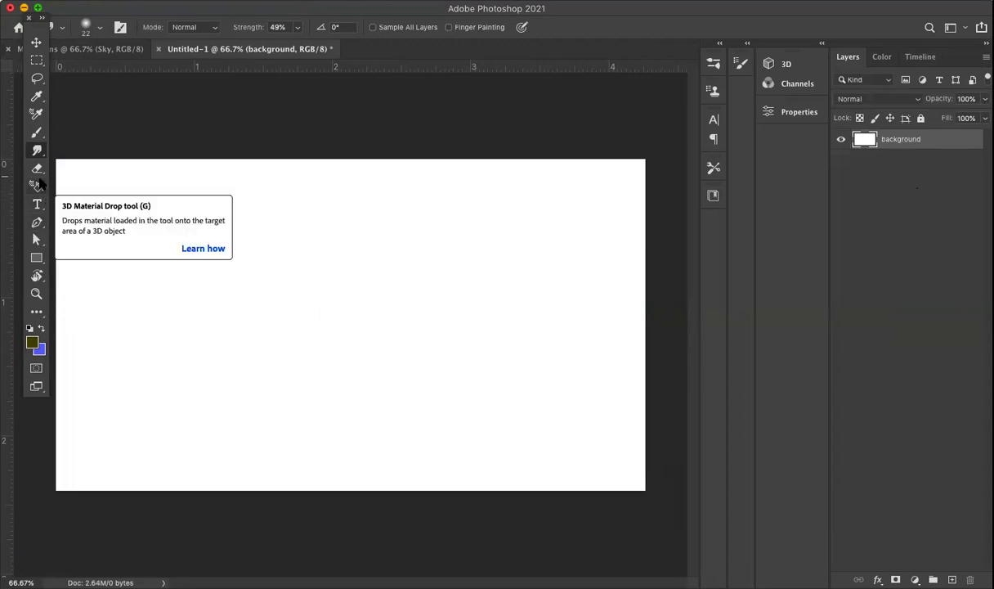
Fill the background with bright blue (#1070f3) using the Paint Bucket, then add empty Layer 1.
right_click(37, 155)
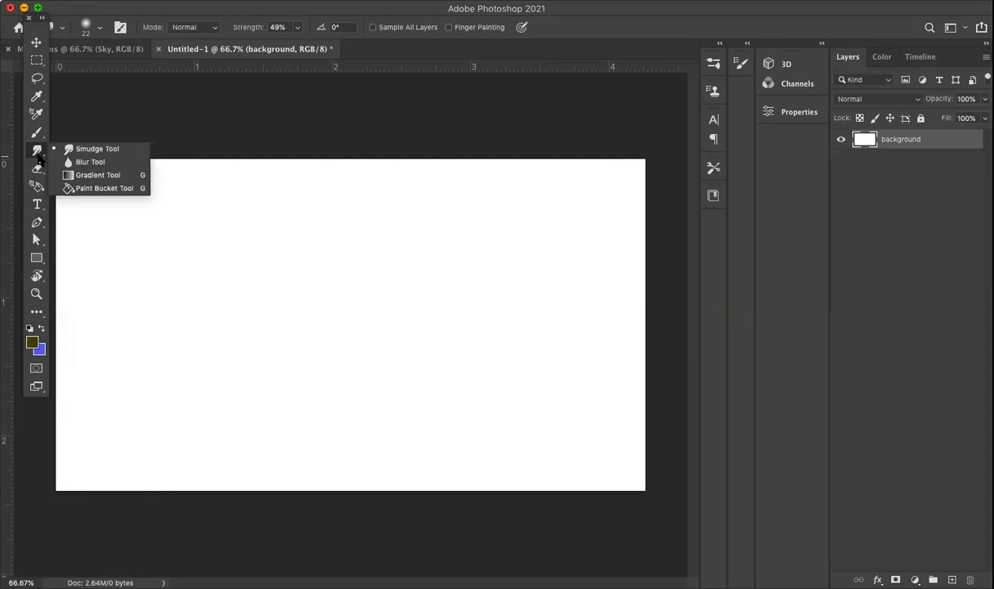
click(82, 188)
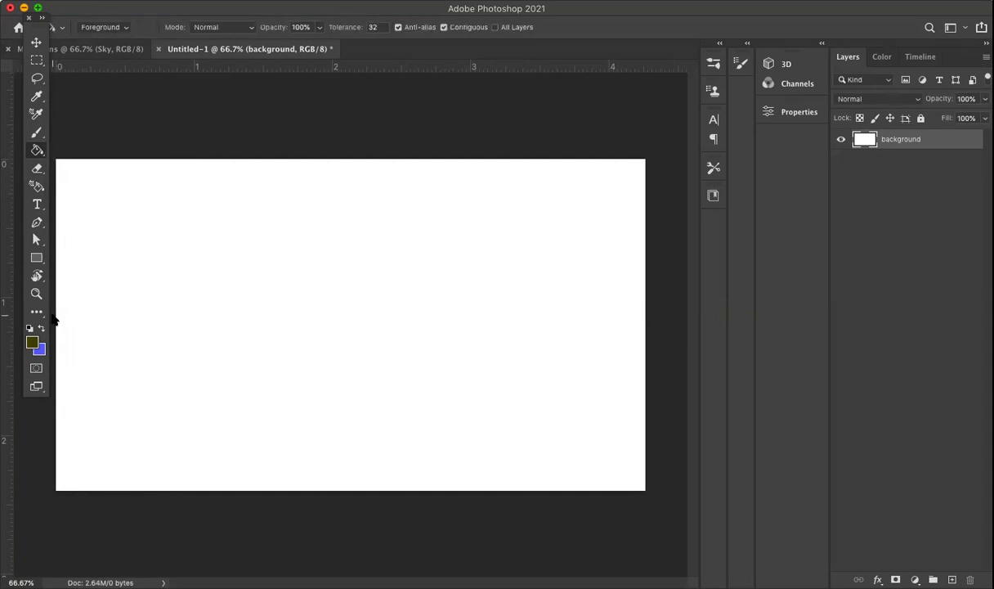
click(31, 342)
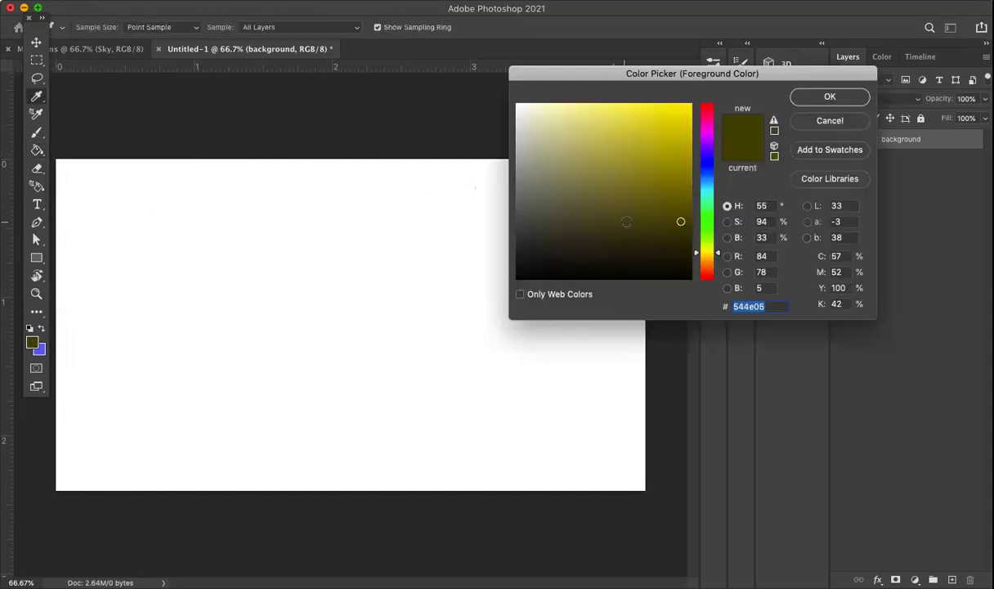
click(707, 175)
click(679, 106)
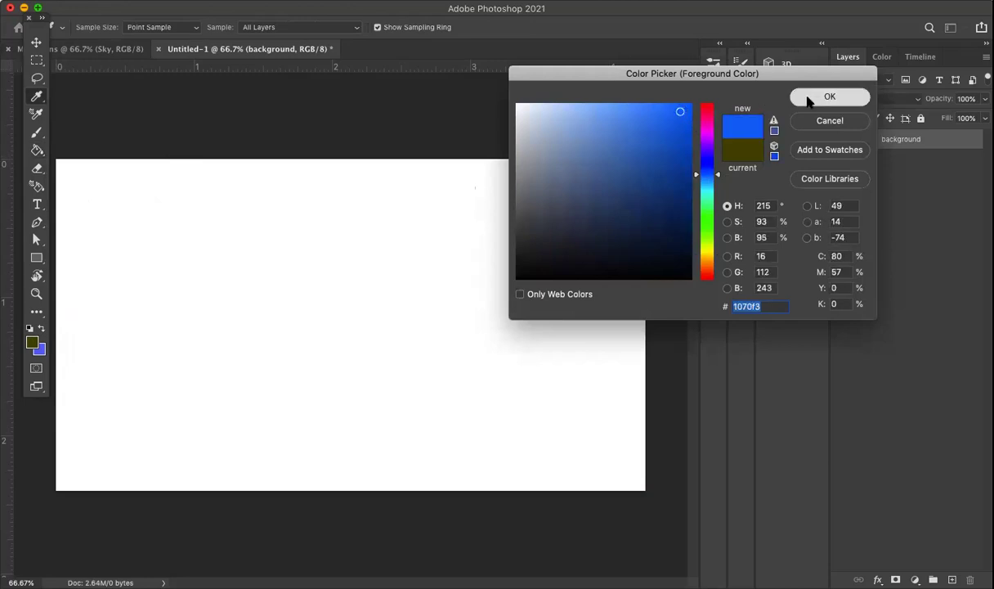
click(827, 96)
click(372, 309)
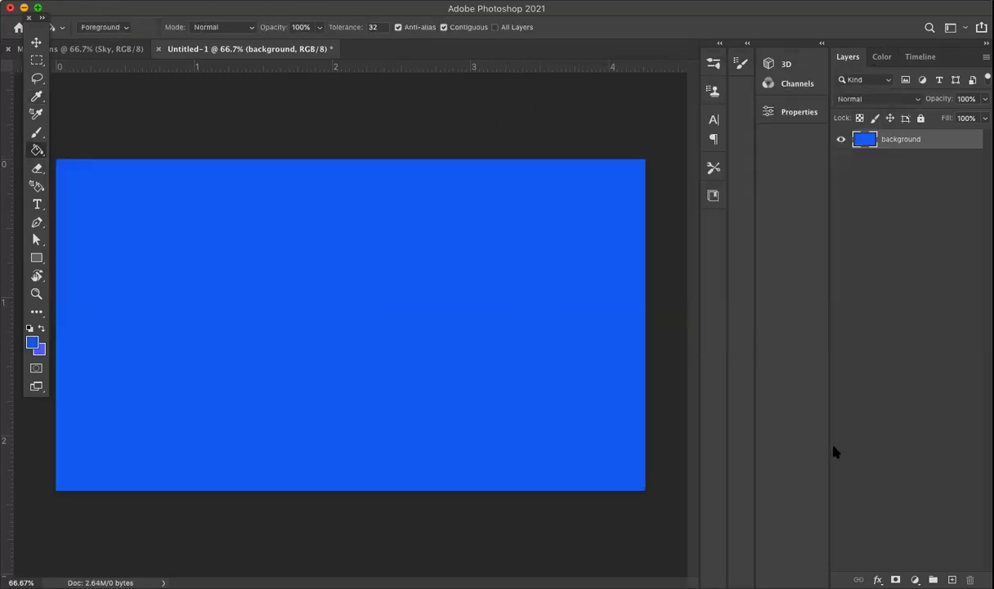
key(super+shift+alt+n)
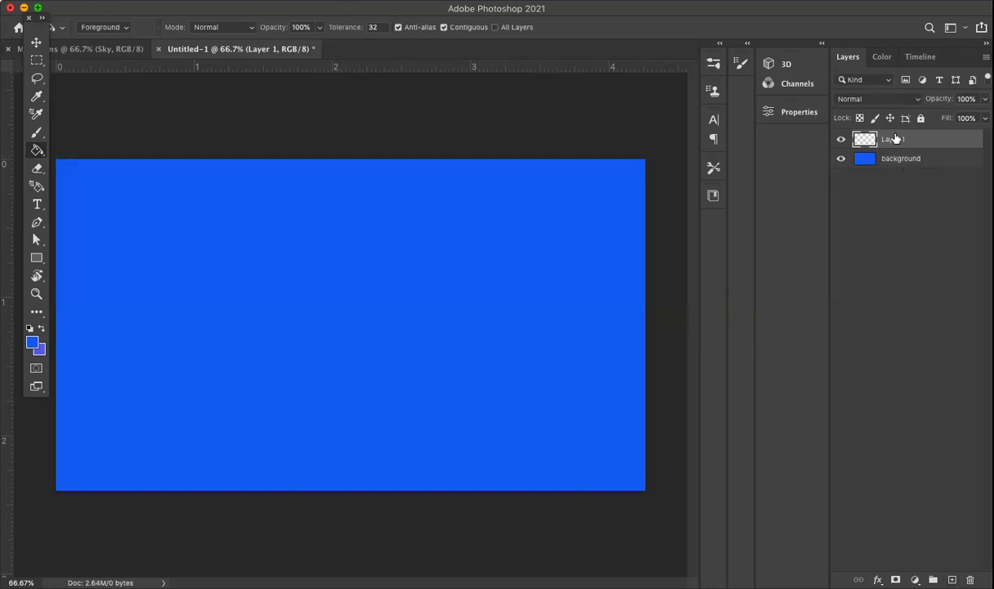
In the Mountains painting, hide the Mounting layer while keeping Cloud and Sky visible.
click(72, 47)
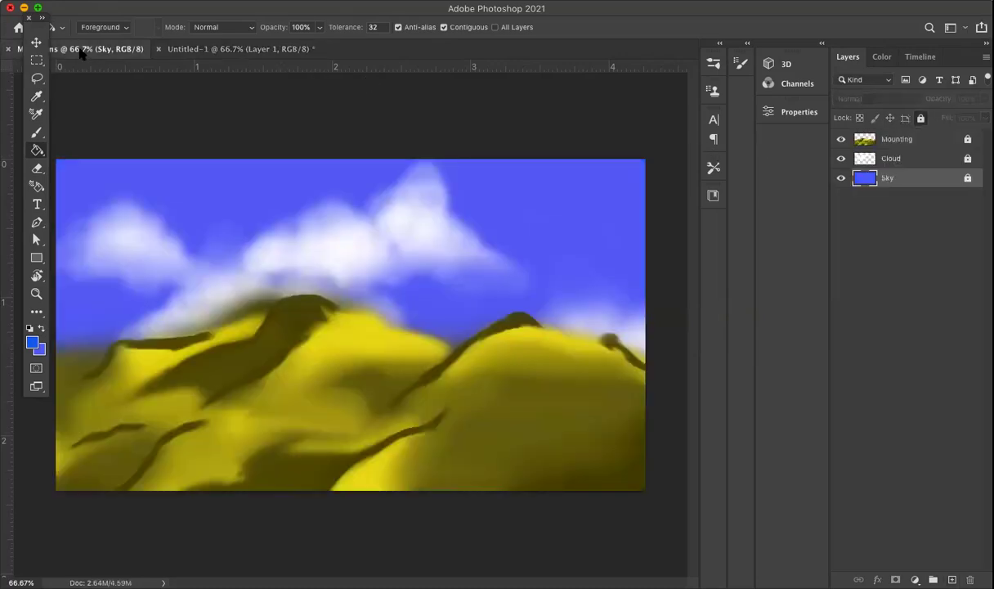
click(842, 158)
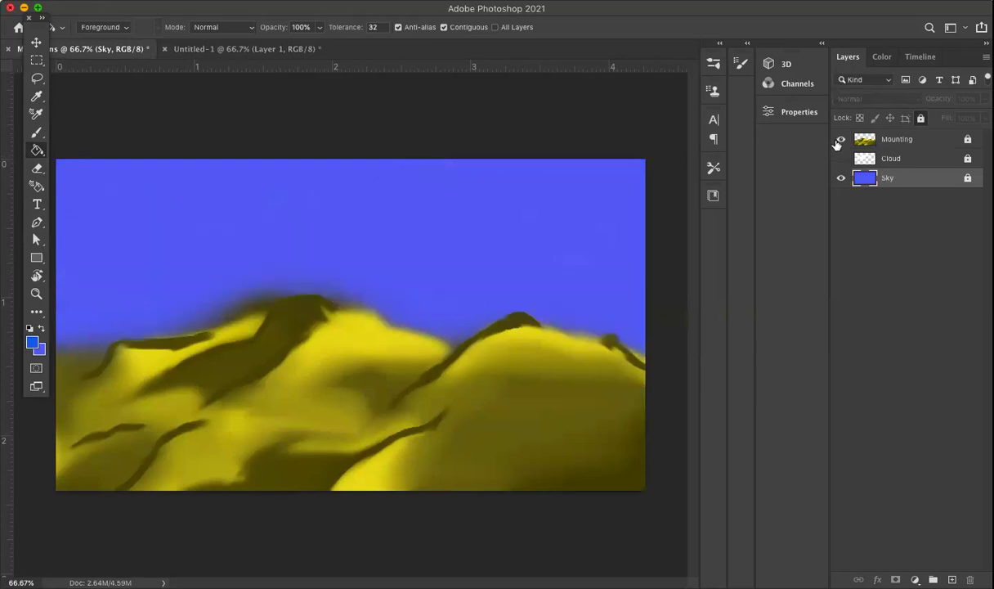
click(841, 139)
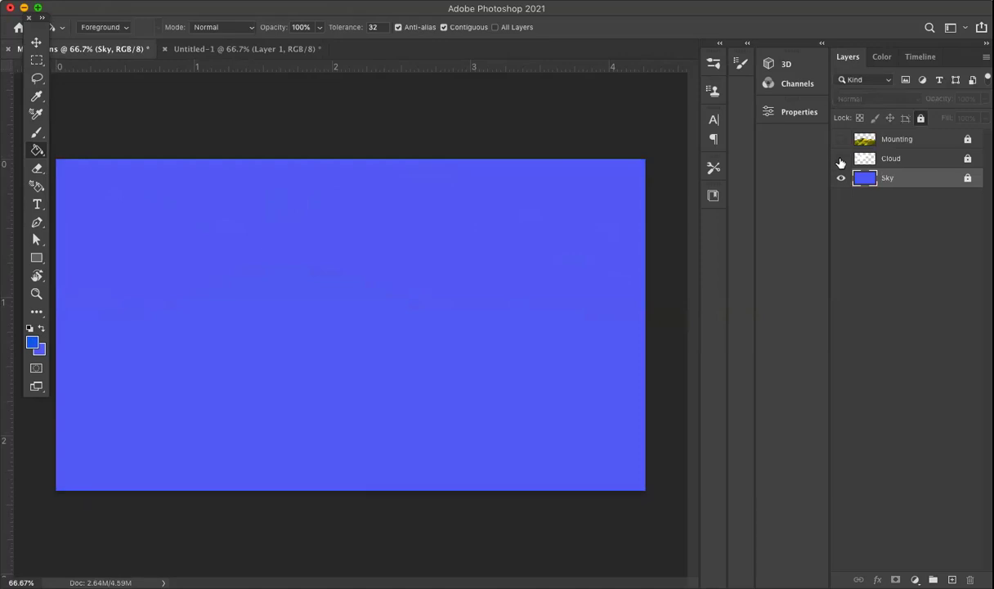
click(841, 158)
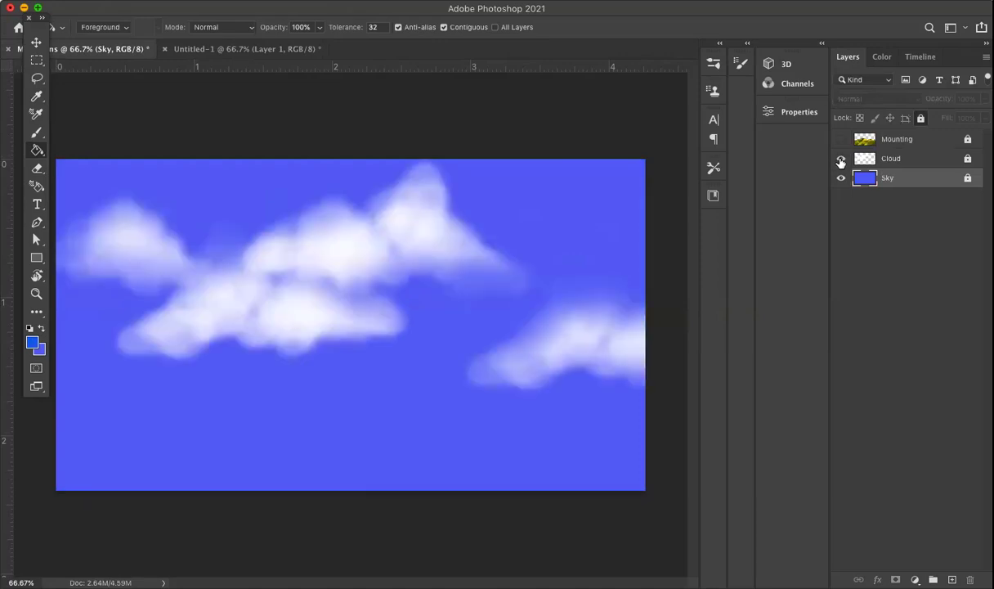
Select the Brush tool and review its brush presets.
click(36, 131)
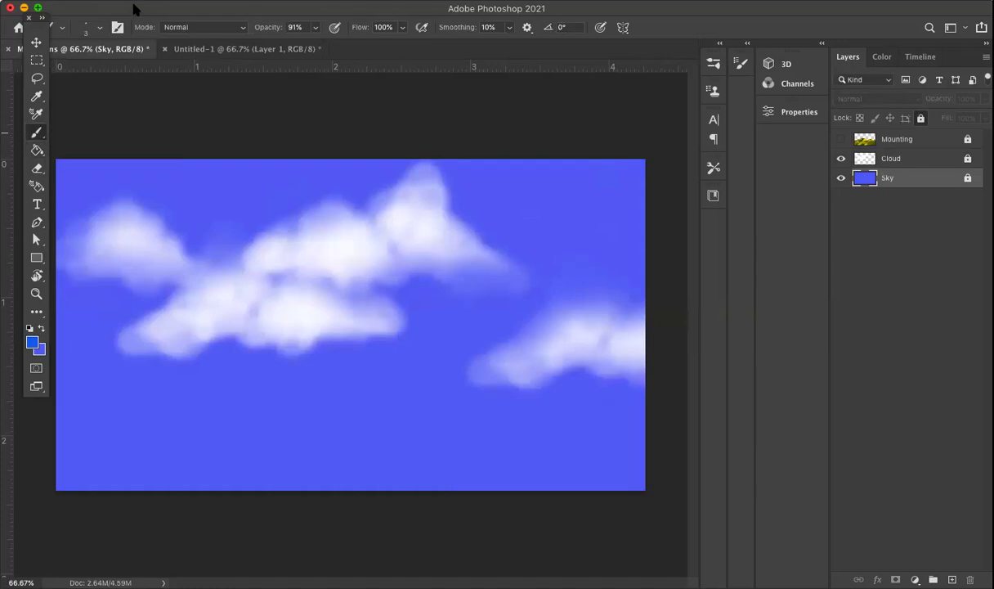
click(101, 28)
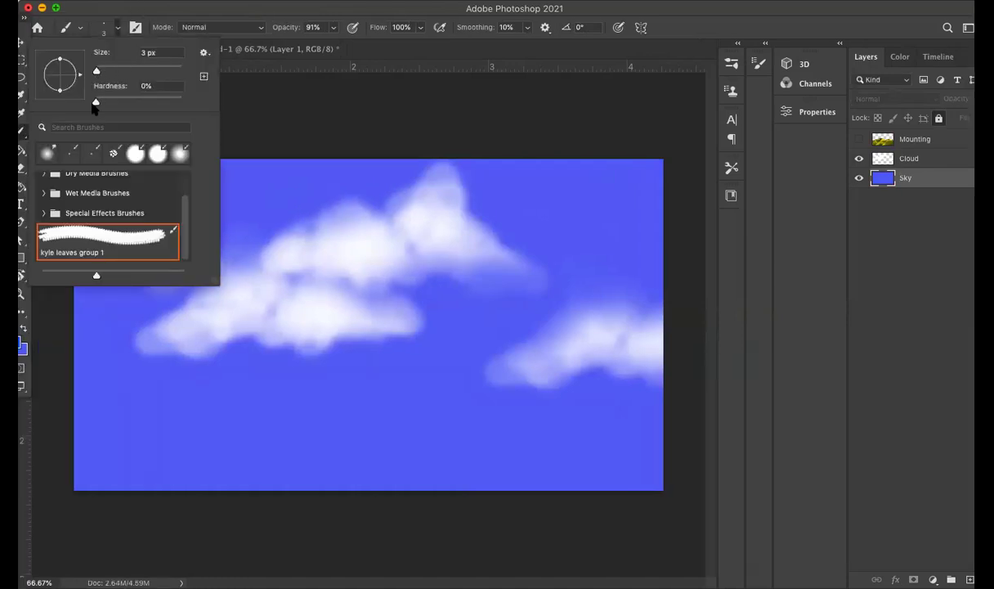
click(726, 16)
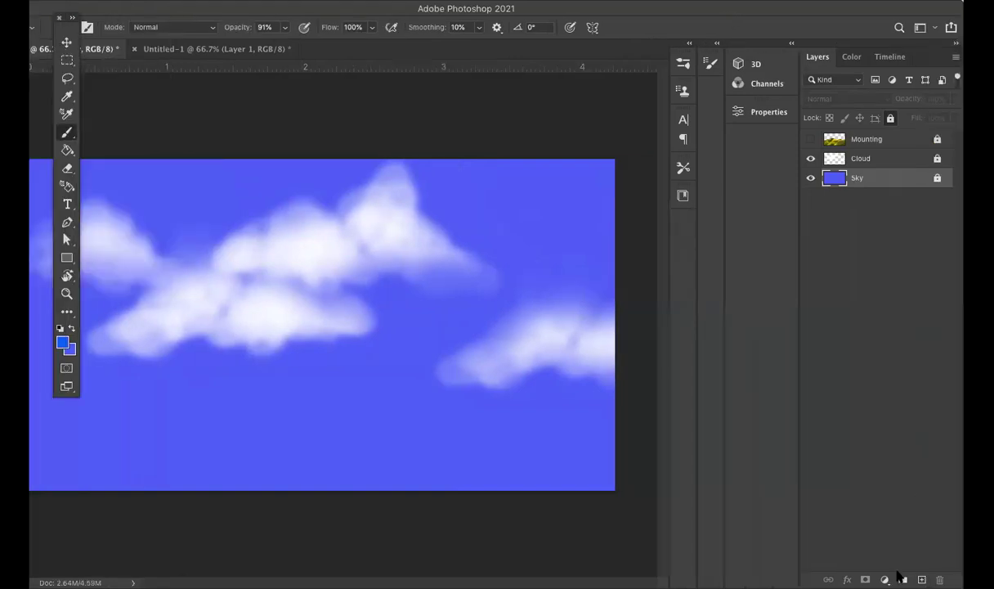
Add an empty Layer 1 above Sky and make it the active layer.
key(super+shift+alt+n)
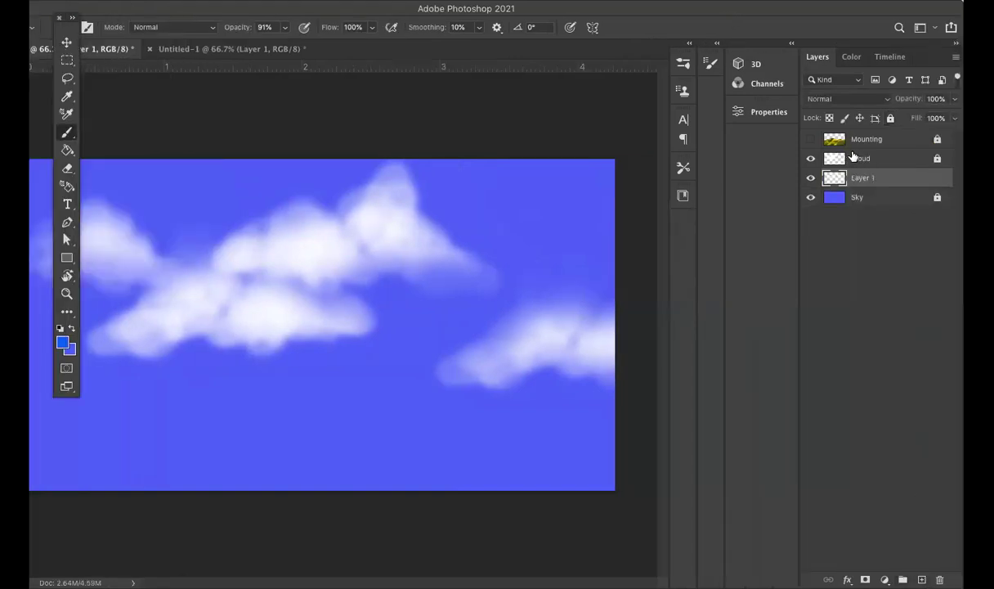
click(912, 139)
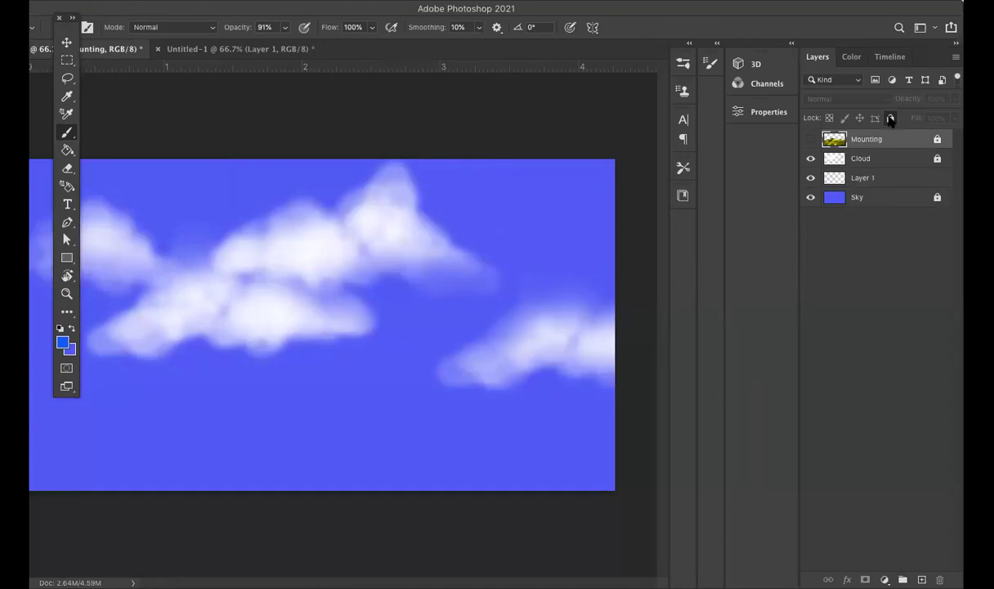
click(904, 176)
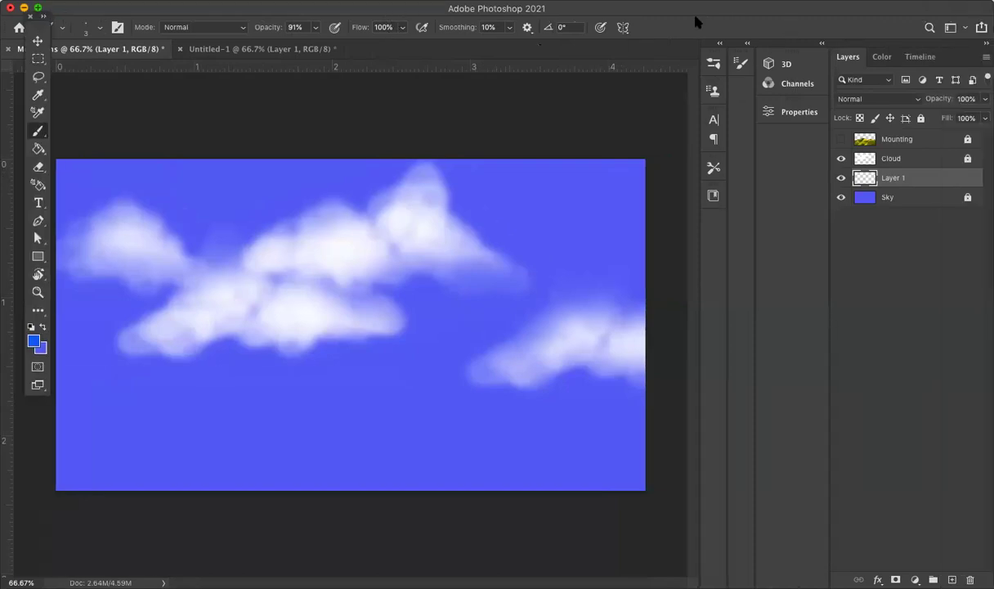
Make white the foreground painting colour.
click(882, 56)
click(978, 239)
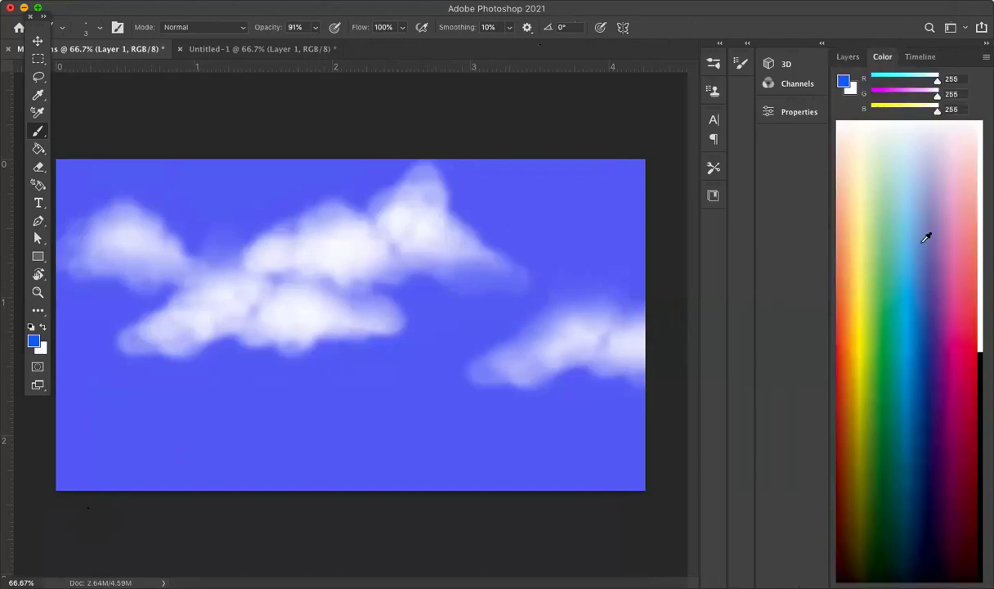
click(43, 326)
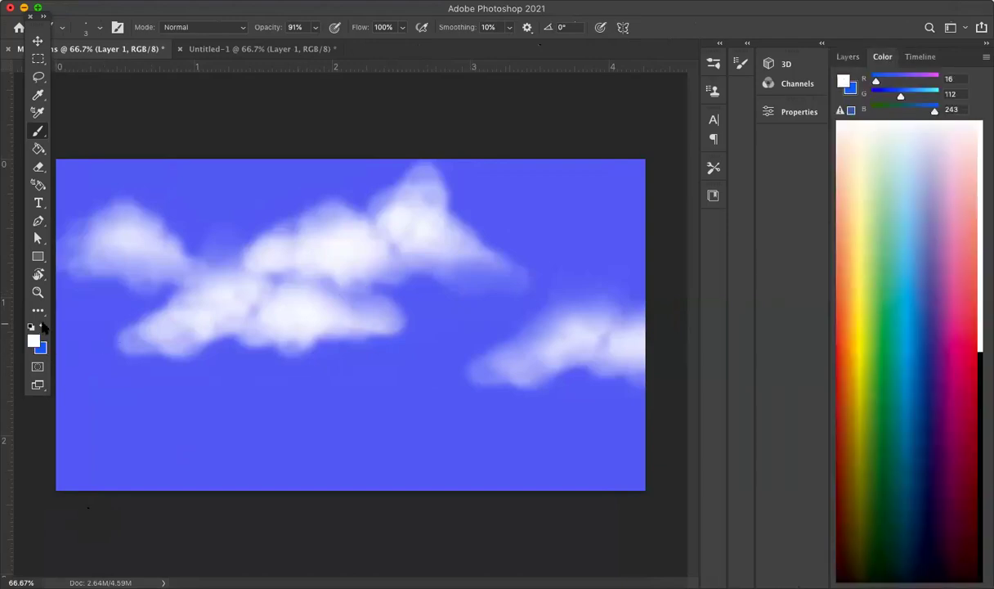
drag(172, 8, 187, 9)
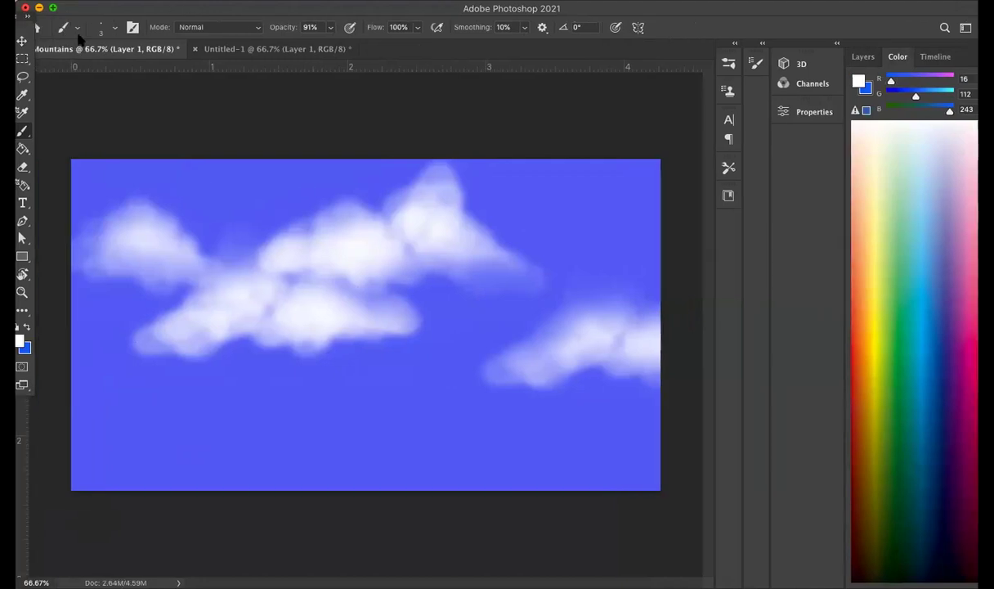
Set the brush size to 87 px with 17% hardness.
click(67, 30)
click(117, 30)
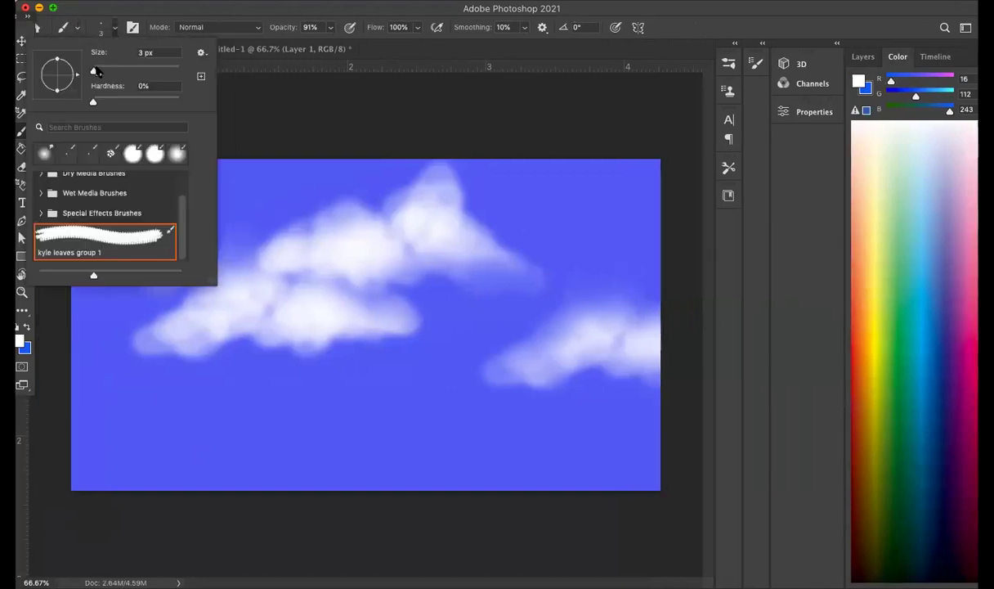
drag(94, 72, 130, 71)
drag(93, 101, 106, 102)
key(Tab)
click(236, 175)
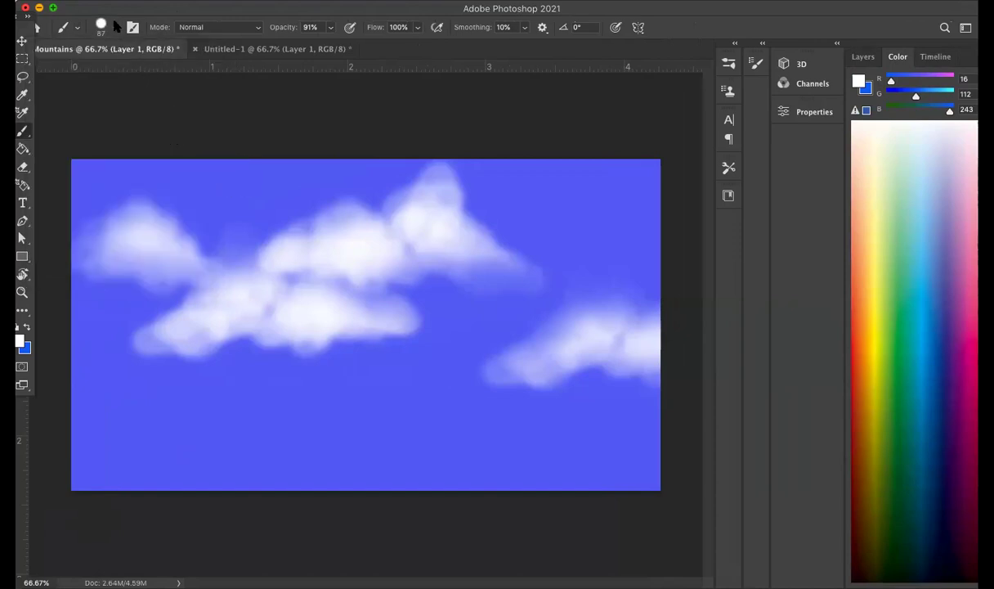
click(113, 28)
drag(180, 101, 107, 102)
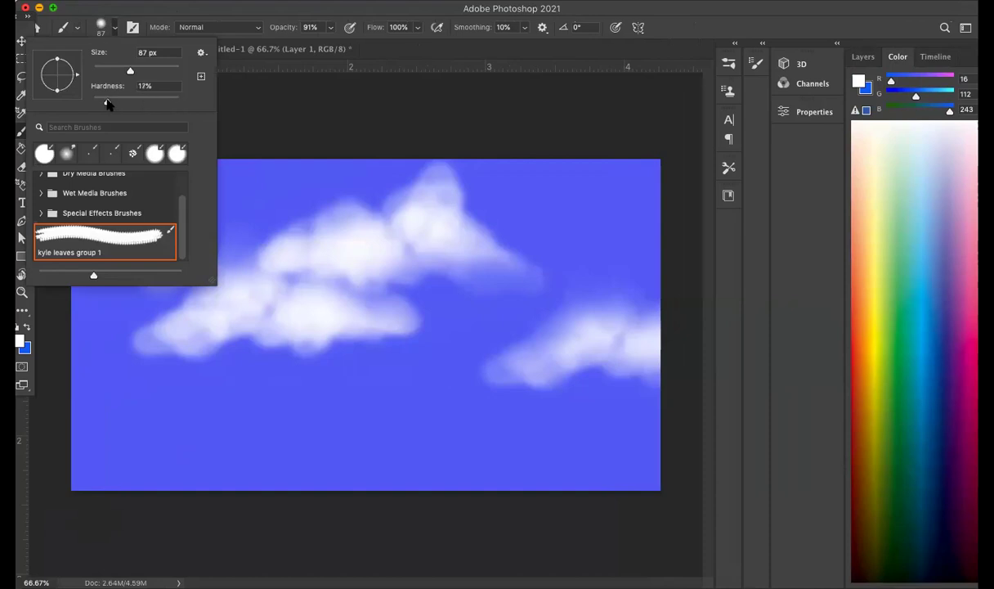
Lower the brush opacity to 34%, then try and undo a test stroke.
click(331, 27)
click(331, 27)
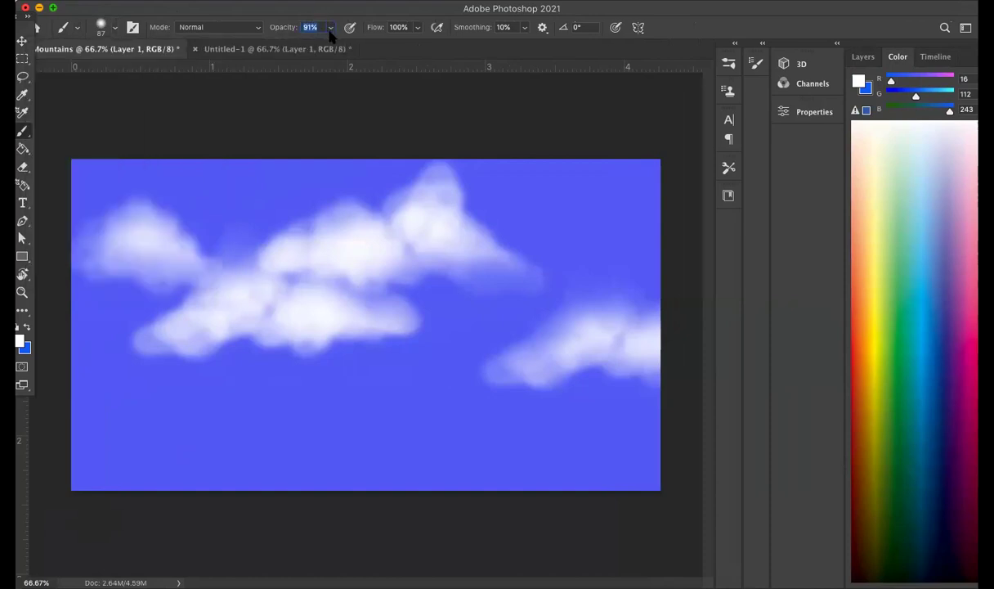
mouse_move(331, 27)
mouse_down()
mouse_move(316, 46)
mouse_move(293, 44)
mouse_up()
mouse_move(250, 206)
mouse_down()
mouse_move(230, 196)
mouse_move(352, 183)
mouse_move(431, 152)
mouse_up()
key(super+z)
Pick a soft round brush tip with 124% scatter, count 5 and 26% spacing.
click(729, 66)
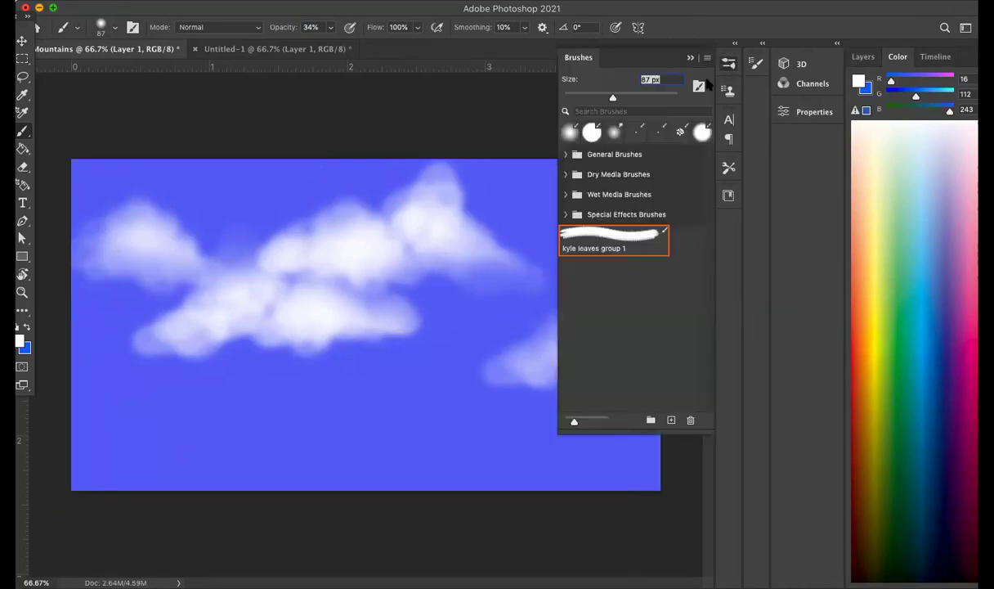
click(570, 131)
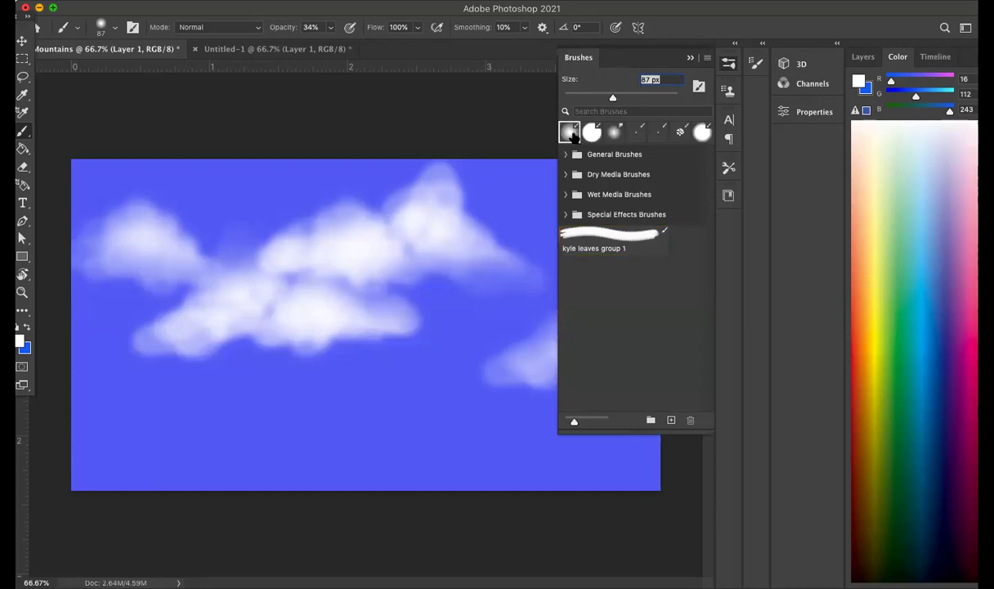
click(758, 65)
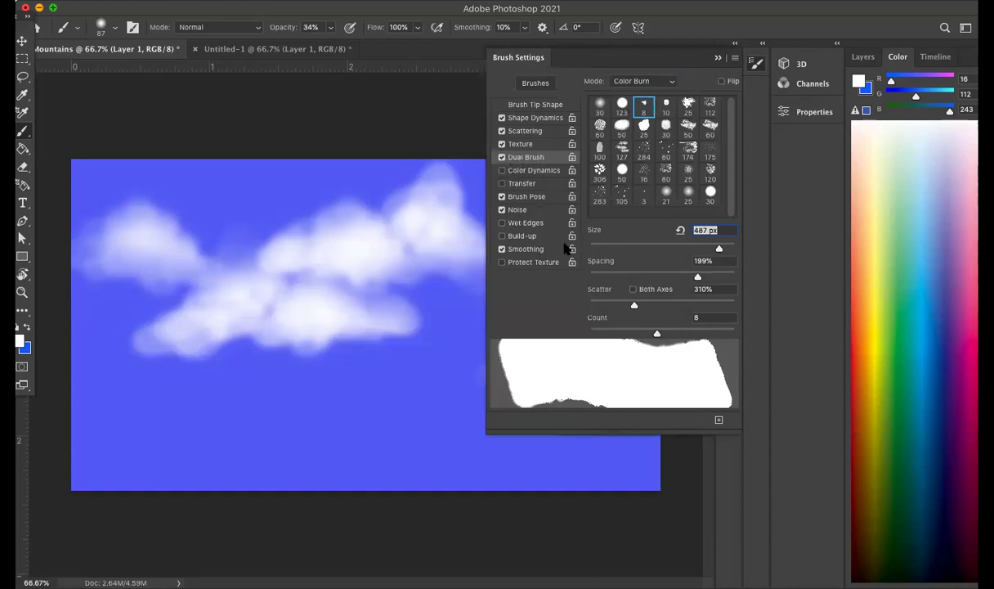
drag(635, 300, 580, 295)
drag(656, 333, 613, 337)
drag(699, 278, 607, 276)
Set shape dynamics: minimum diameter 55%, minimum roundness 11%, size jitter 79%.
click(532, 118)
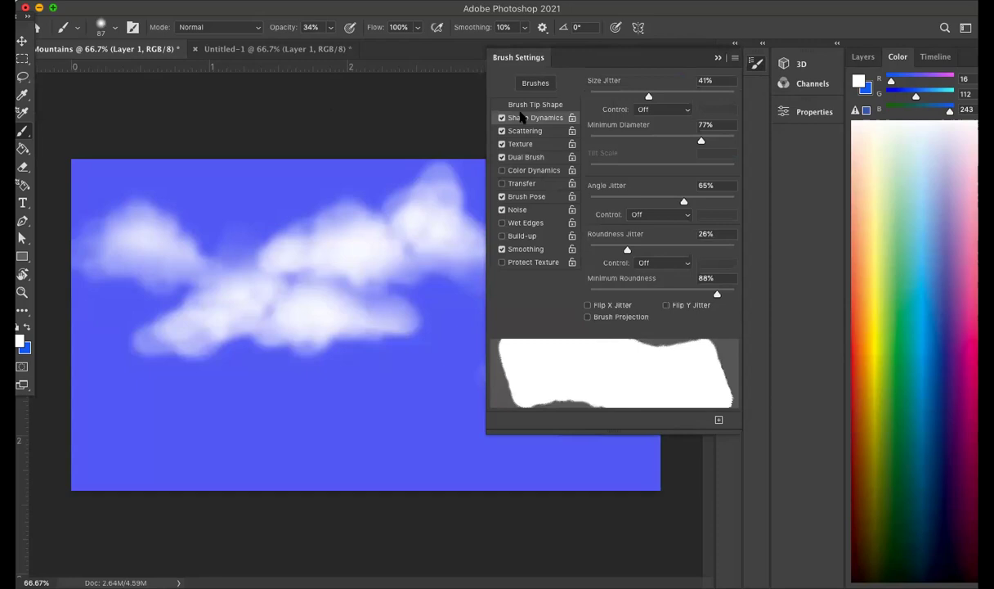
drag(701, 140, 606, 140)
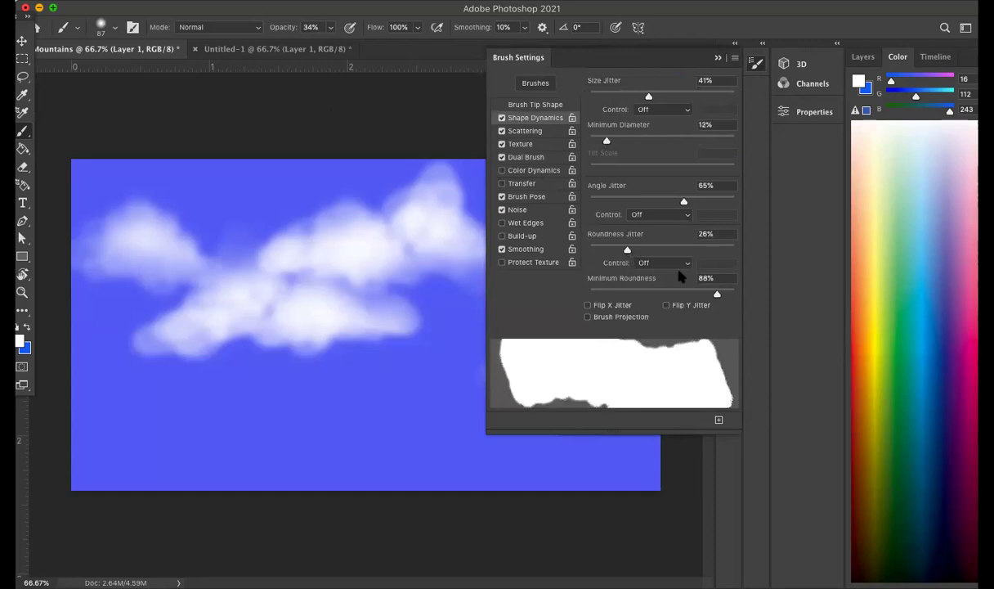
mouse_move(717, 291)
mouse_down()
mouse_move(592, 293)
mouse_move(605, 301)
mouse_up()
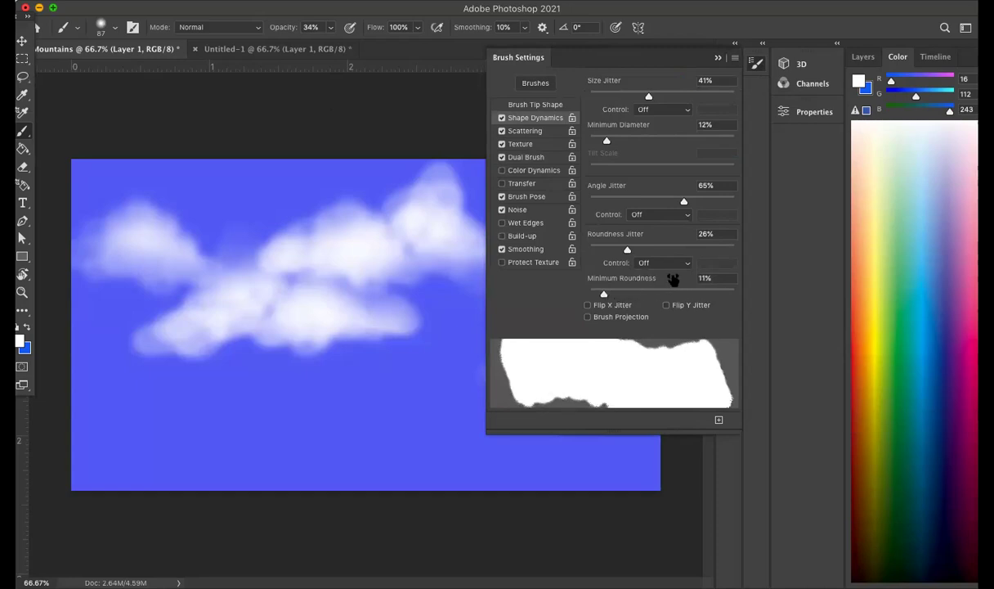
click(751, 65)
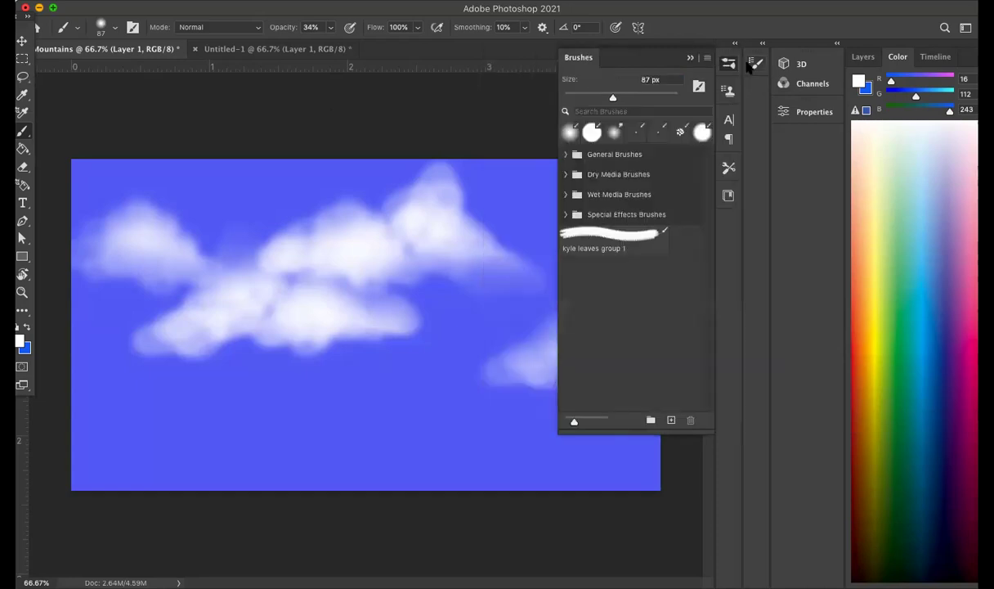
click(755, 64)
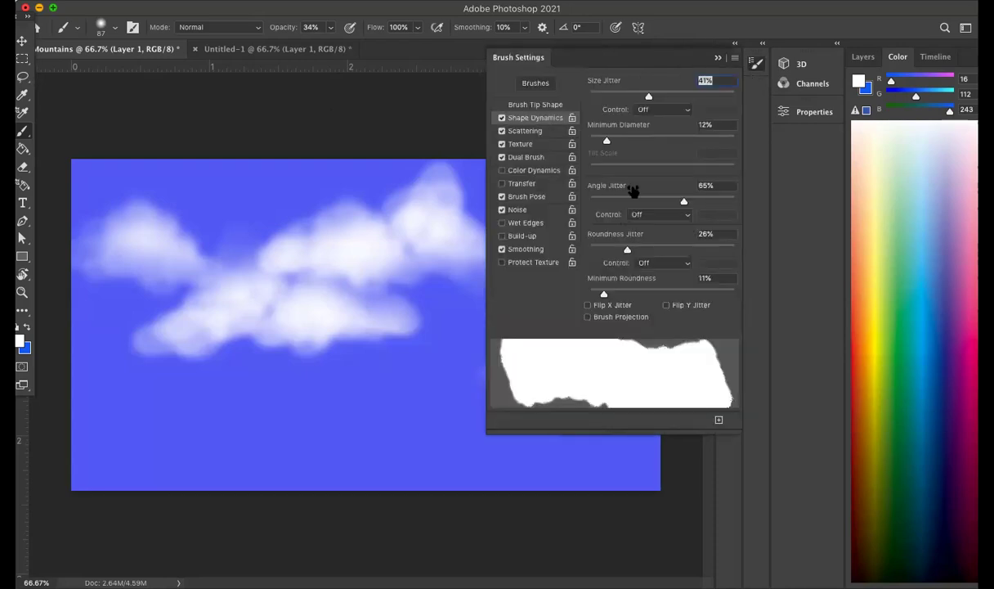
drag(609, 145, 670, 141)
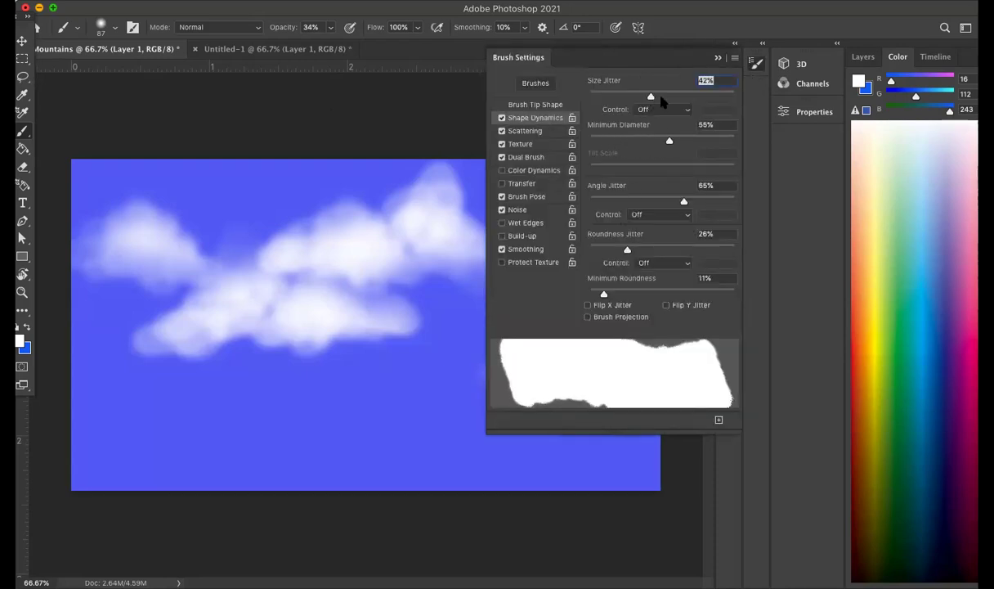
text(79)
key(Return)
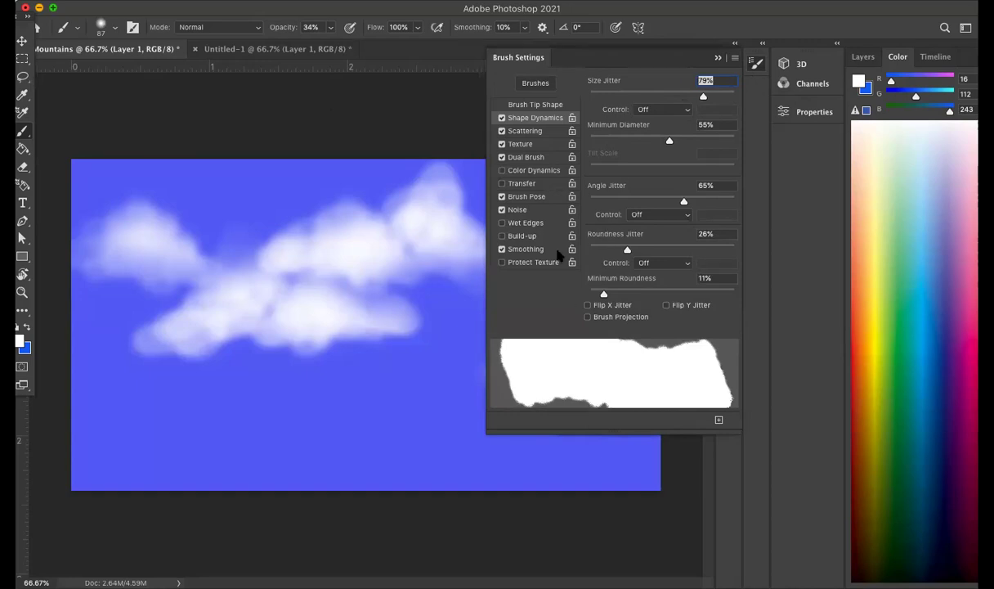
Choose a recent 0%-hardness soft preset, test and undo a stroke, and close the brush panels.
click(115, 28)
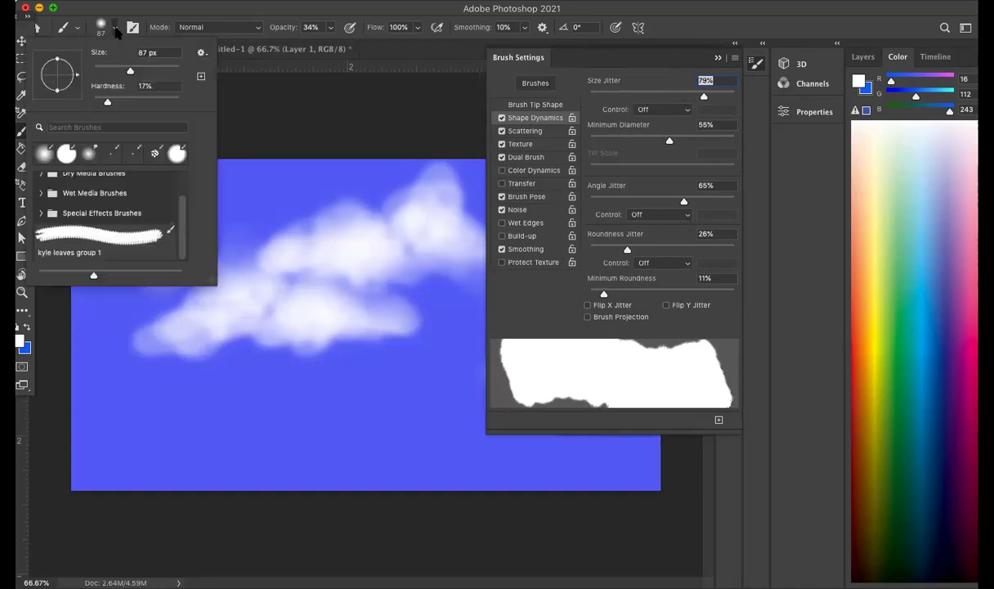
scroll(184, 193, up, 3)
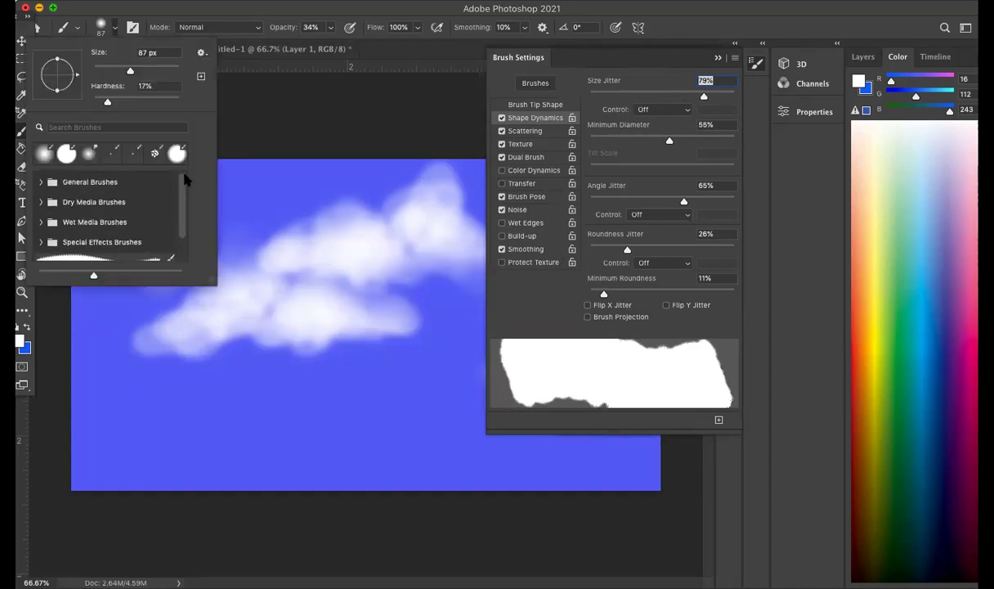
click(135, 153)
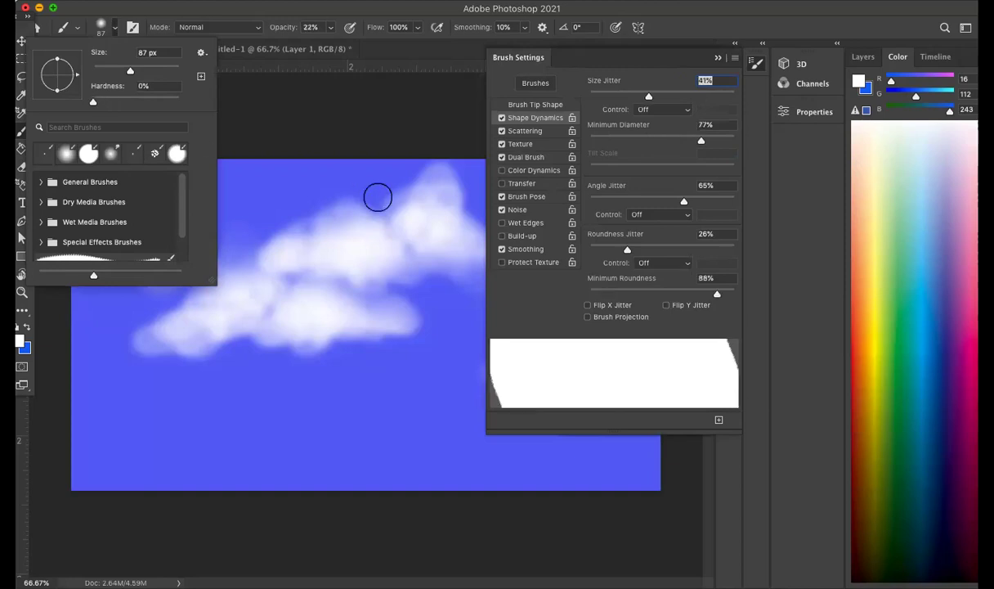
mouse_move(319, 205)
mouse_down()
mouse_move(275, 218)
mouse_move(205, 186)
mouse_up()
key(super+z)
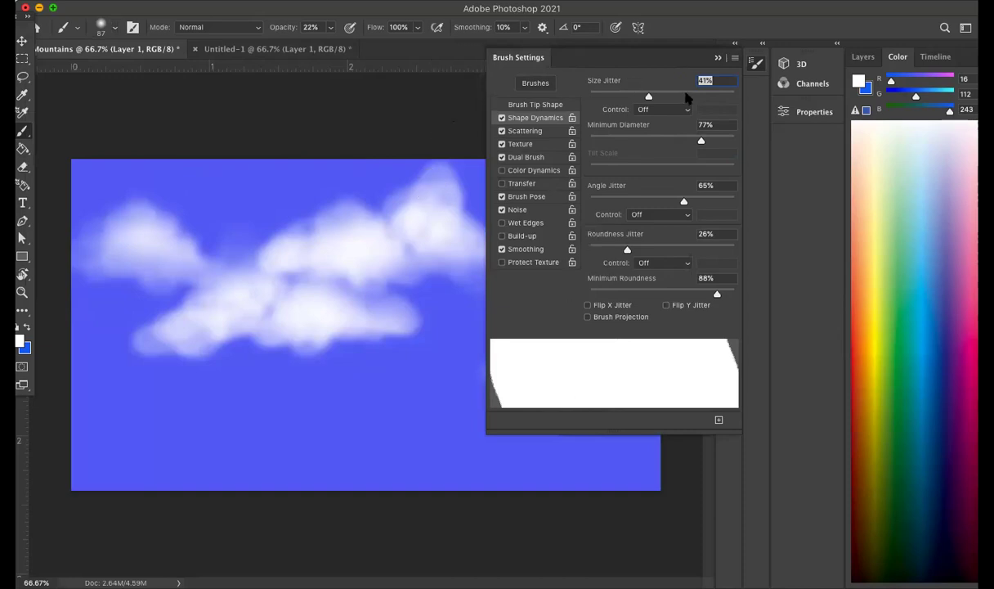
click(718, 59)
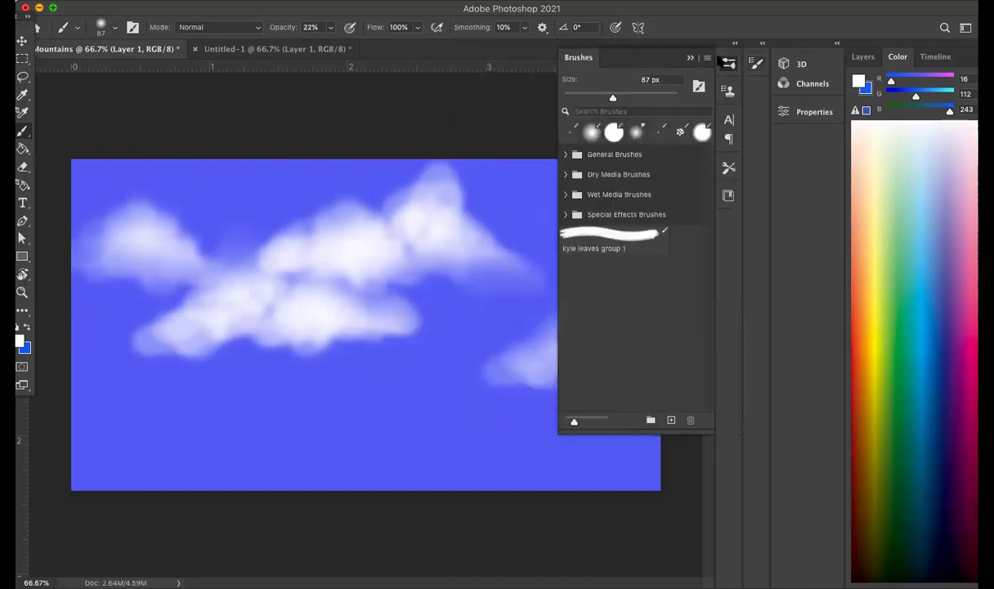
click(690, 59)
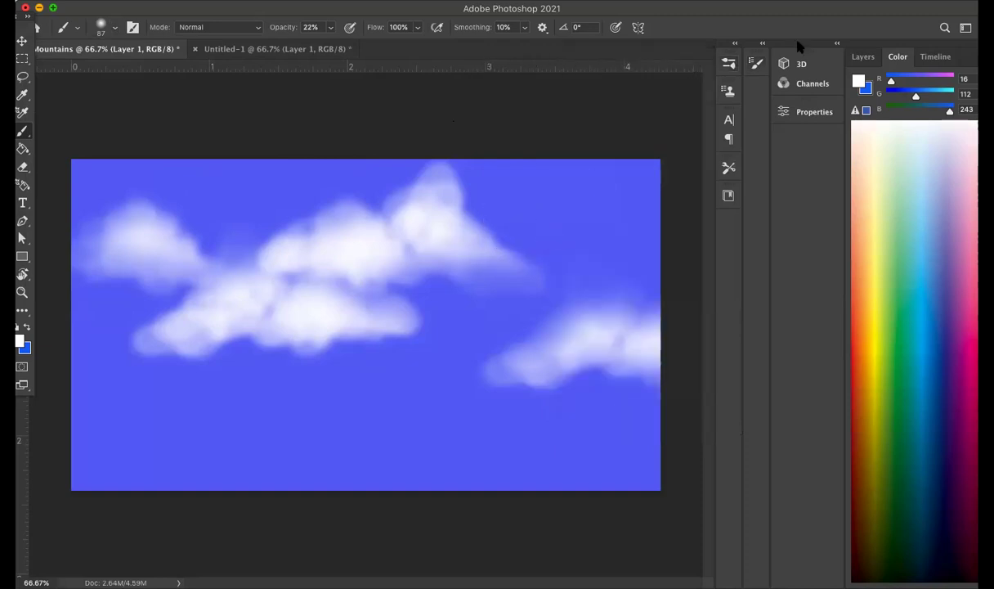
Duplicate the Cloud layer as Cloud copy and drag it down-right into the lower sky.
click(863, 57)
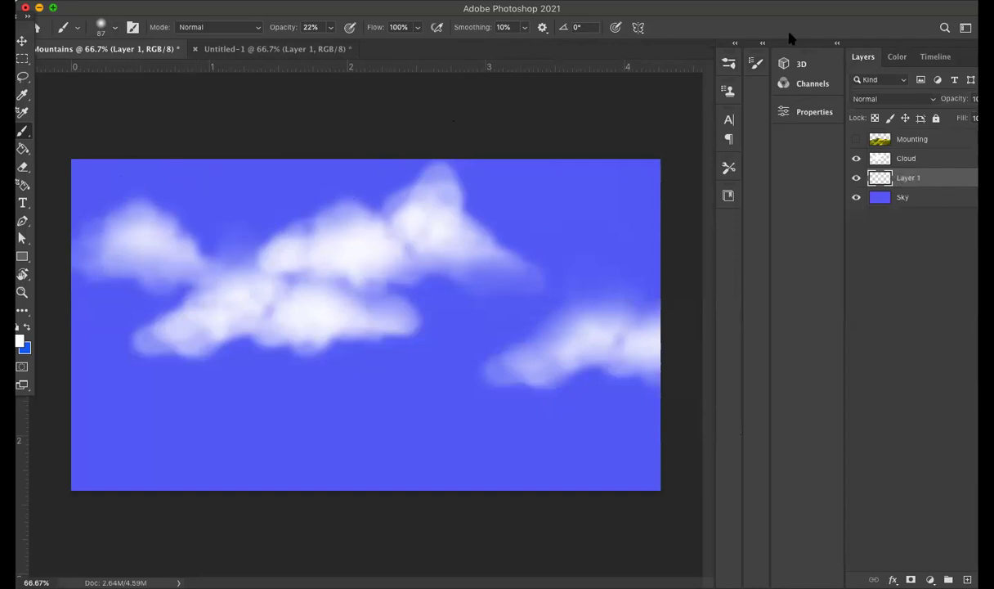
drag(801, 7, 764, 6)
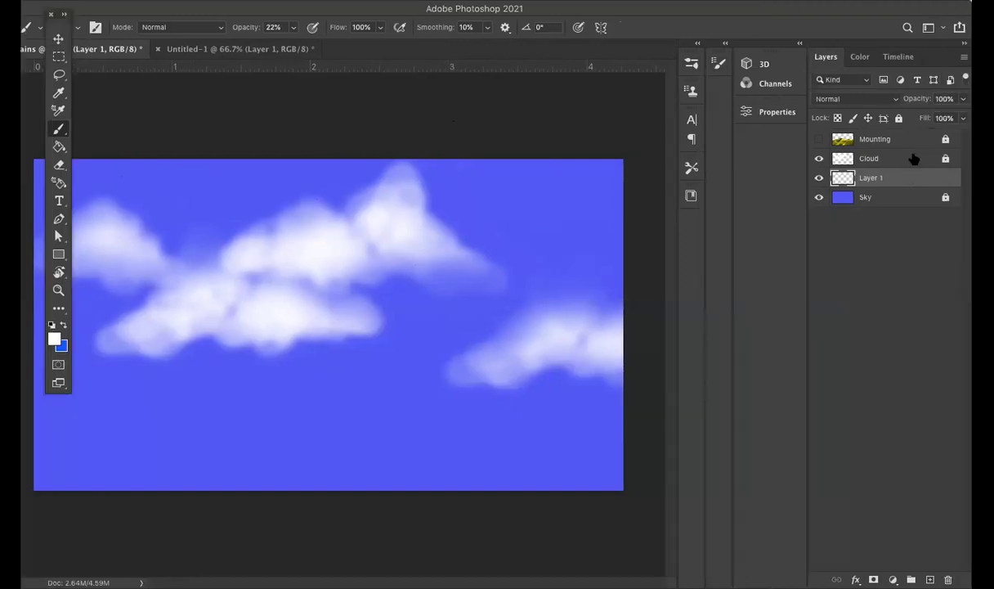
click(916, 158)
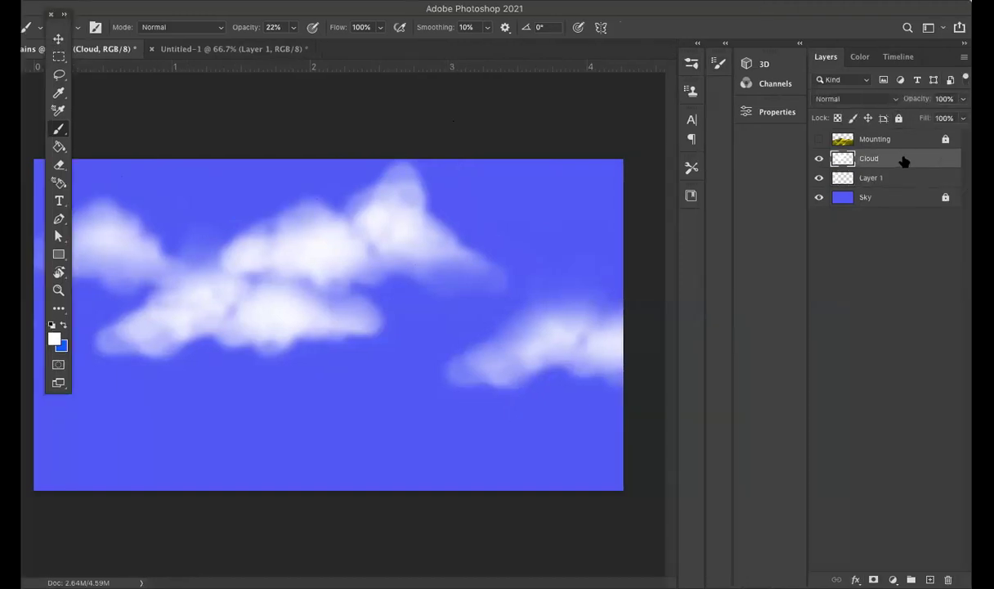
right_click(904, 160)
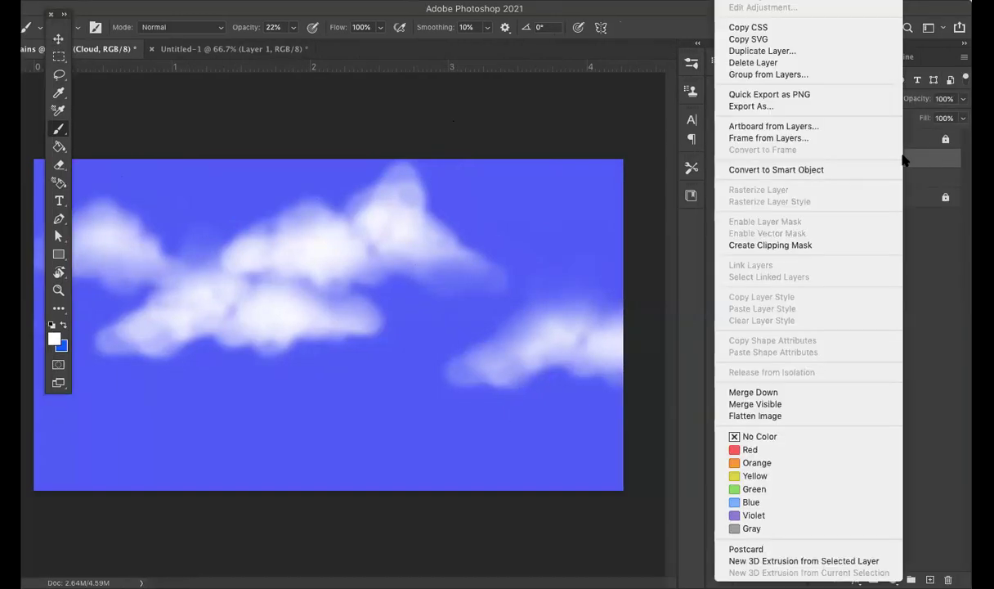
click(765, 50)
click(637, 225)
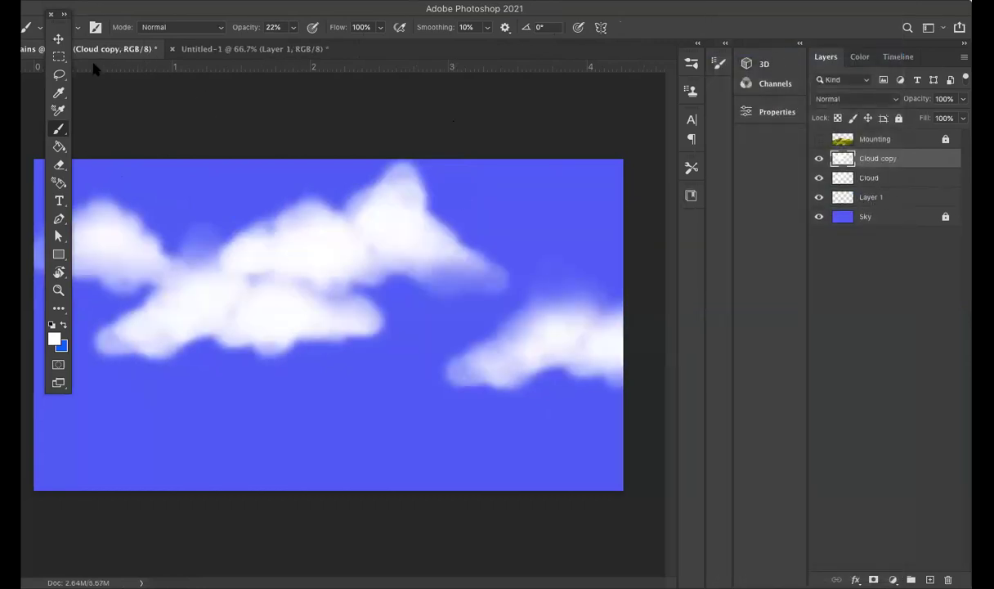
click(59, 38)
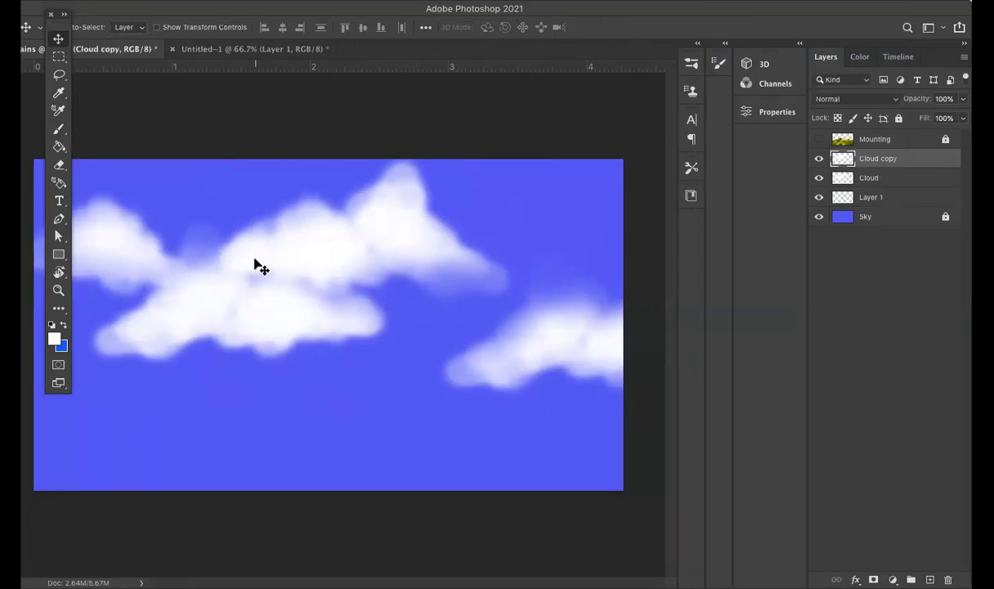
drag(255, 264, 382, 400)
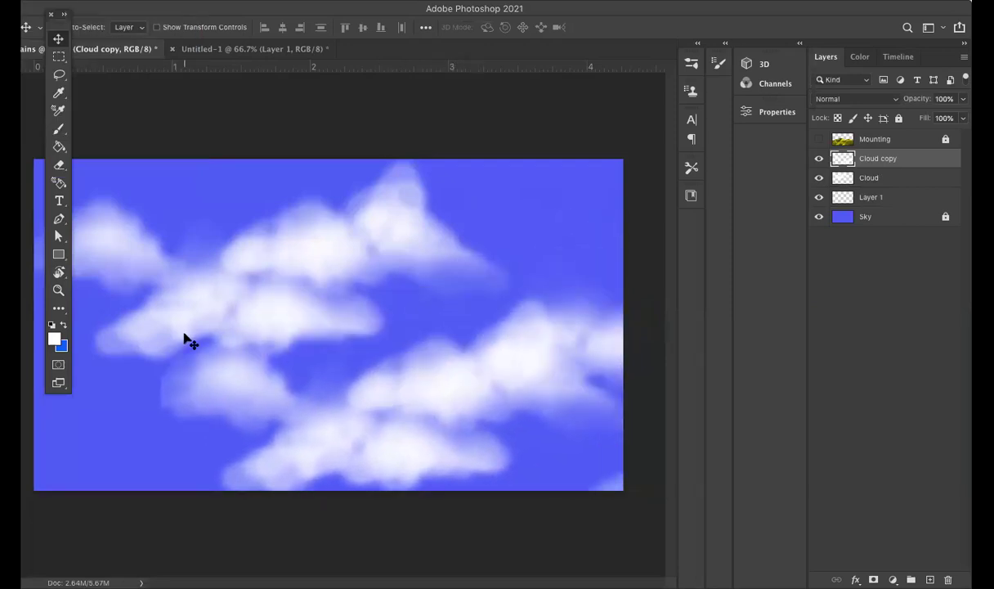
Erase Cloud copy's lower-left clouds at 100% opacity and shift the copy left and up.
click(59, 165)
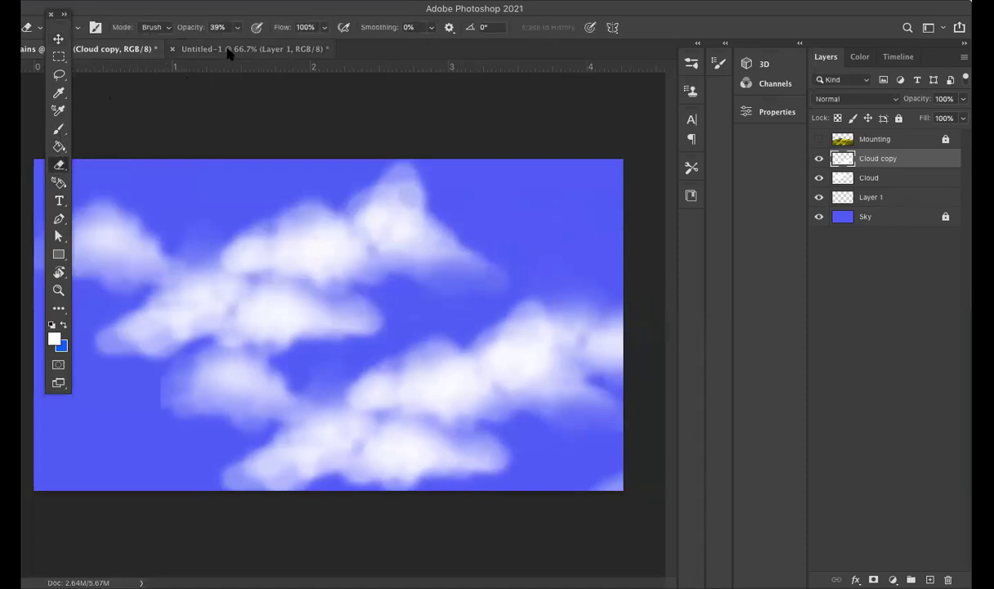
key(0)
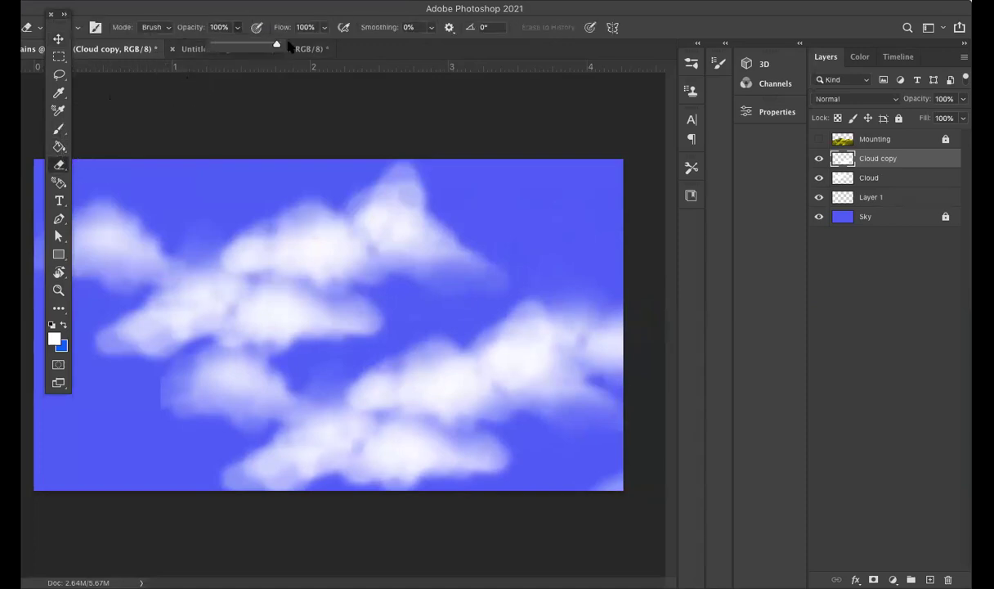
drag(136, 8, 186, 11)
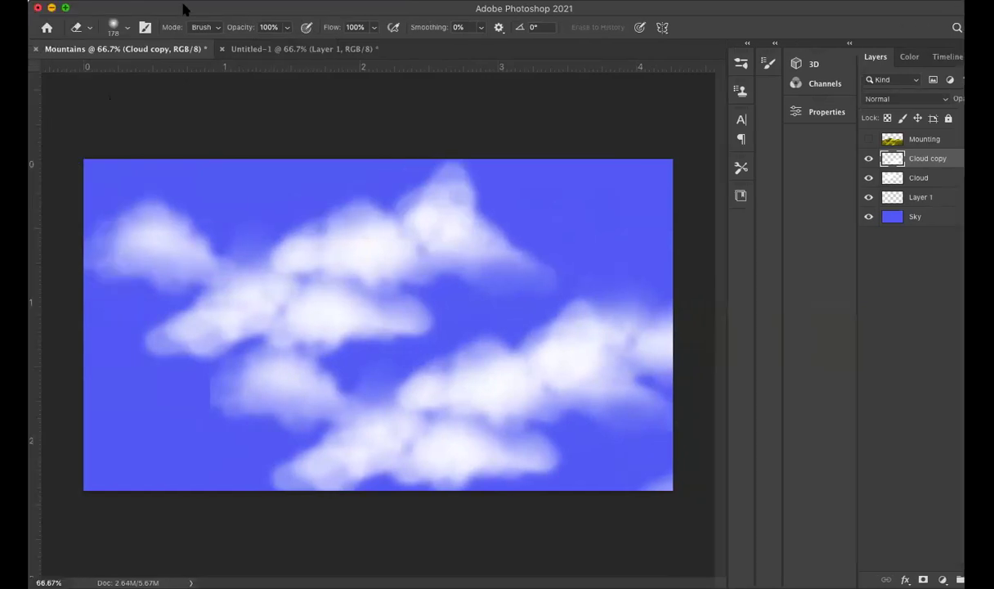
mouse_move(221, 348)
mouse_down()
mouse_move(213, 406)
mouse_move(195, 418)
mouse_move(317, 368)
mouse_move(300, 370)
mouse_move(336, 389)
mouse_move(278, 414)
mouse_move(340, 367)
mouse_up()
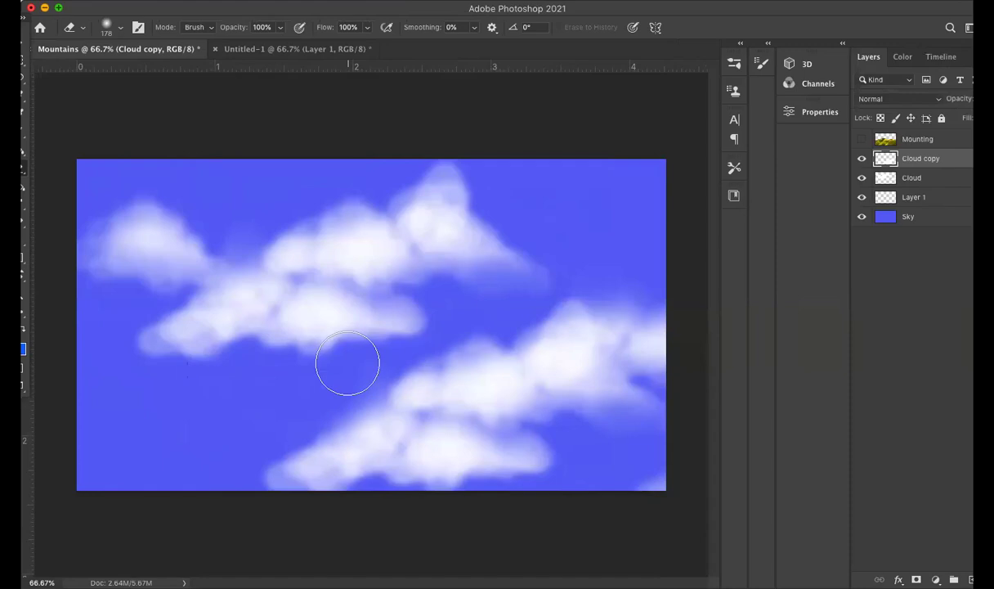
click(23, 42)
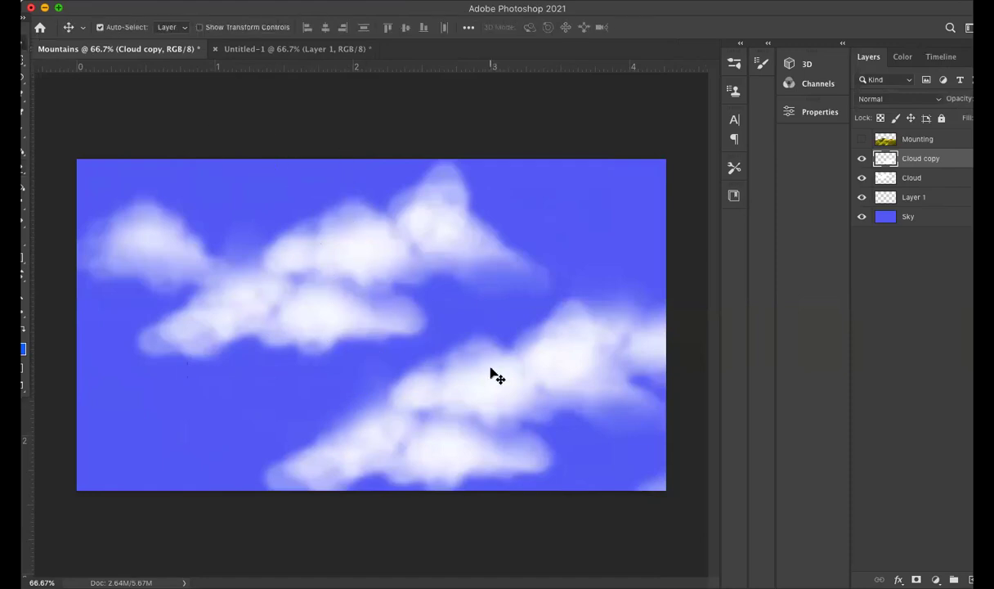
drag(491, 373, 132, 308)
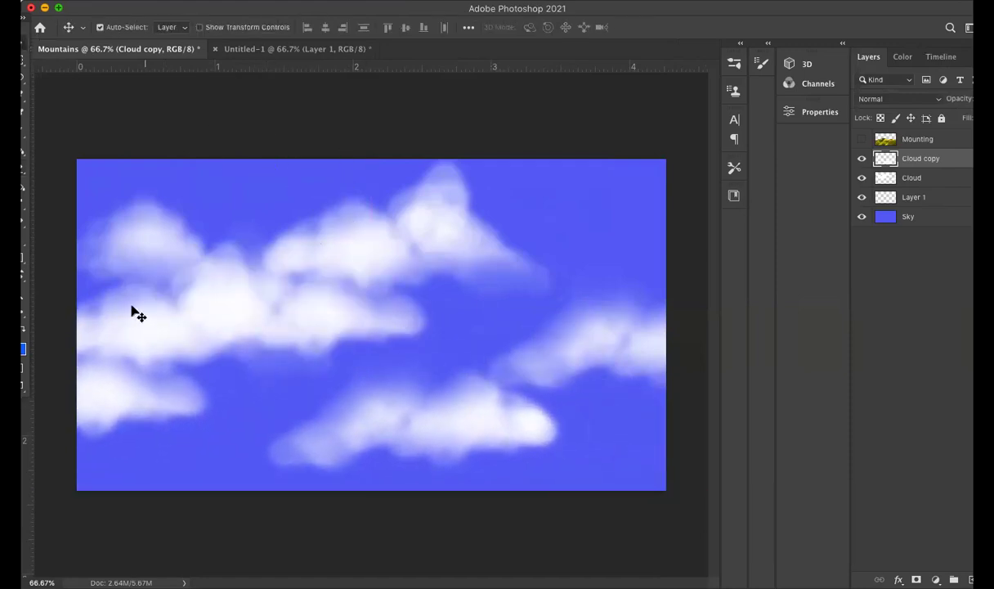
Erase more of the lower clouds and move the copy back right and down.
click(23, 164)
mouse_move(466, 382)
mouse_down()
mouse_move(540, 430)
mouse_move(462, 368)
mouse_move(301, 440)
mouse_move(269, 470)
mouse_move(388, 389)
mouse_move(299, 466)
mouse_move(475, 405)
mouse_move(389, 440)
mouse_move(540, 436)
mouse_move(472, 455)
mouse_up()
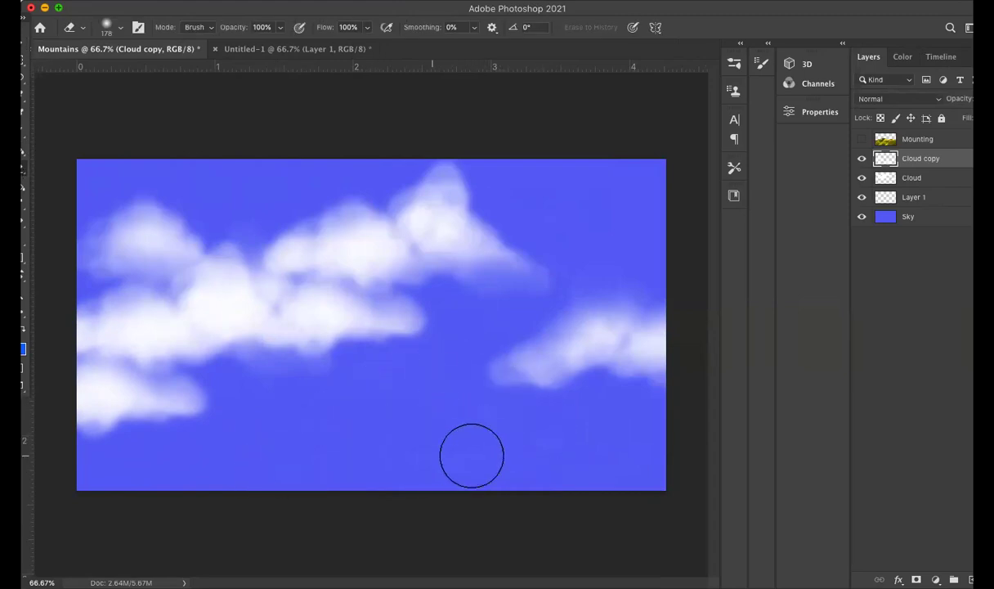
click(24, 45)
drag(131, 327, 347, 382)
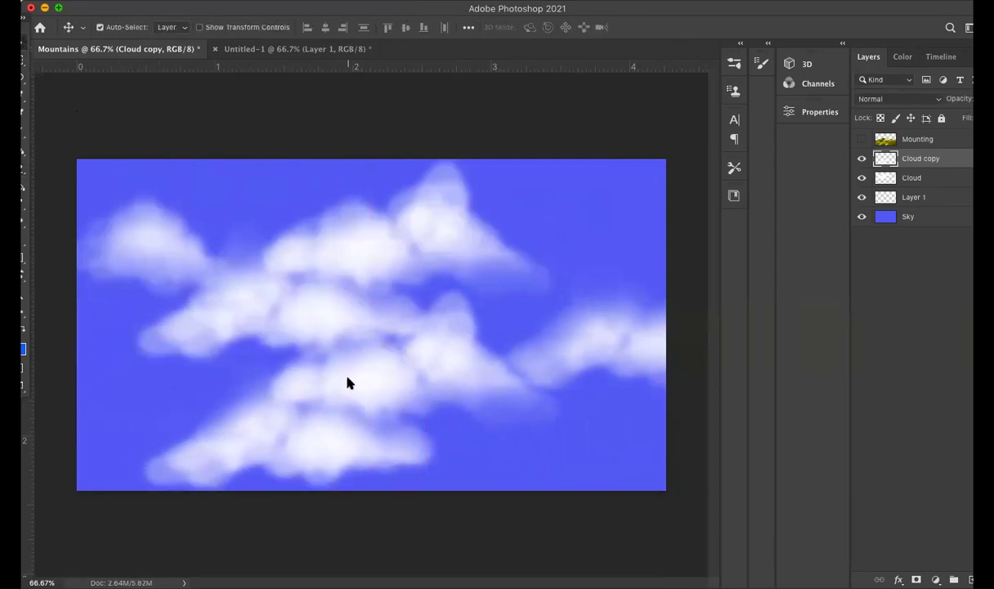
Flip Cloud copy horizontally and move the mirrored clouds lower in the sky.
click(119, 1)
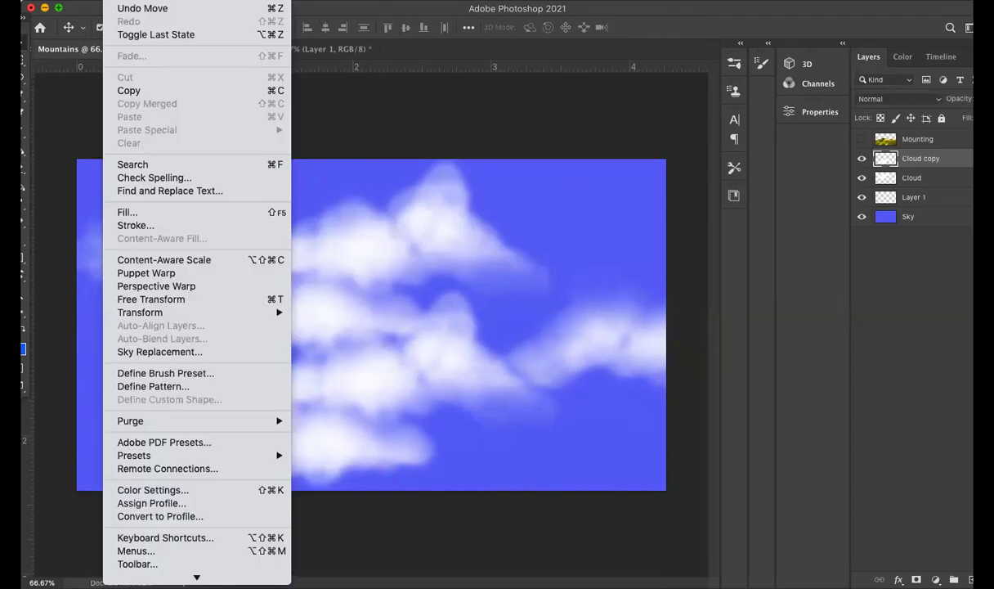
mouse_move(161, 314)
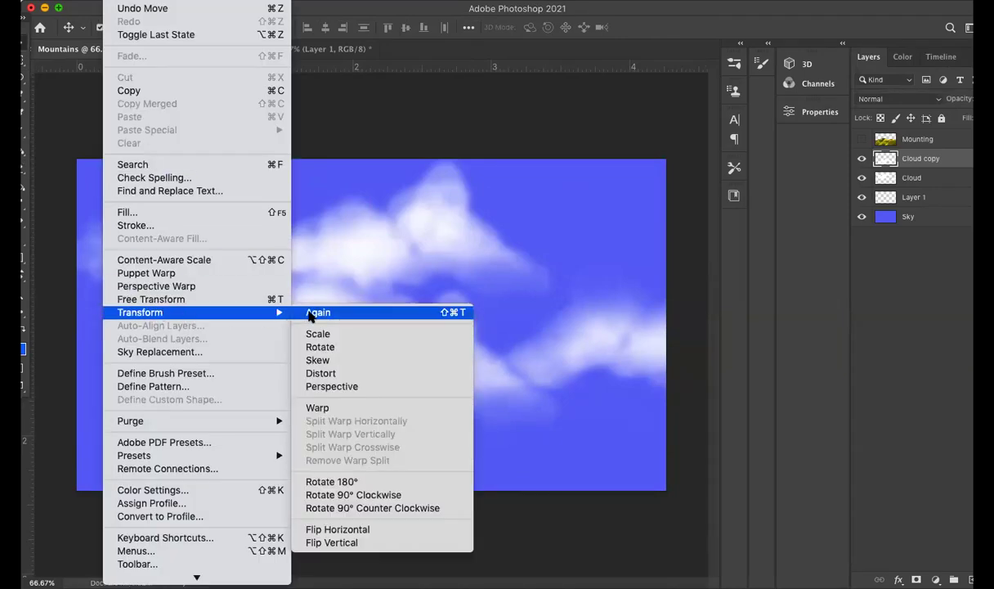
click(326, 533)
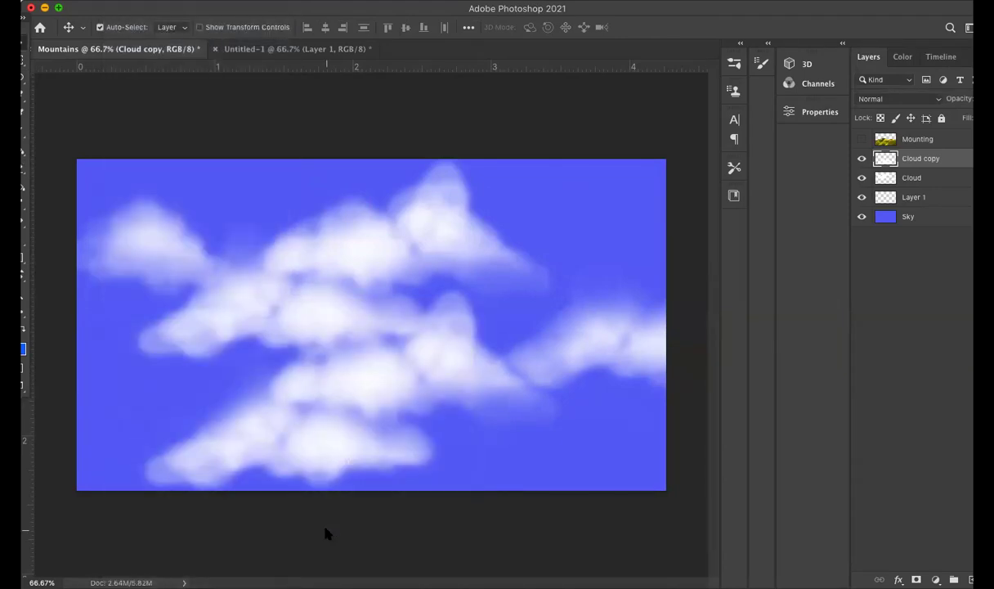
drag(285, 385, 401, 489)
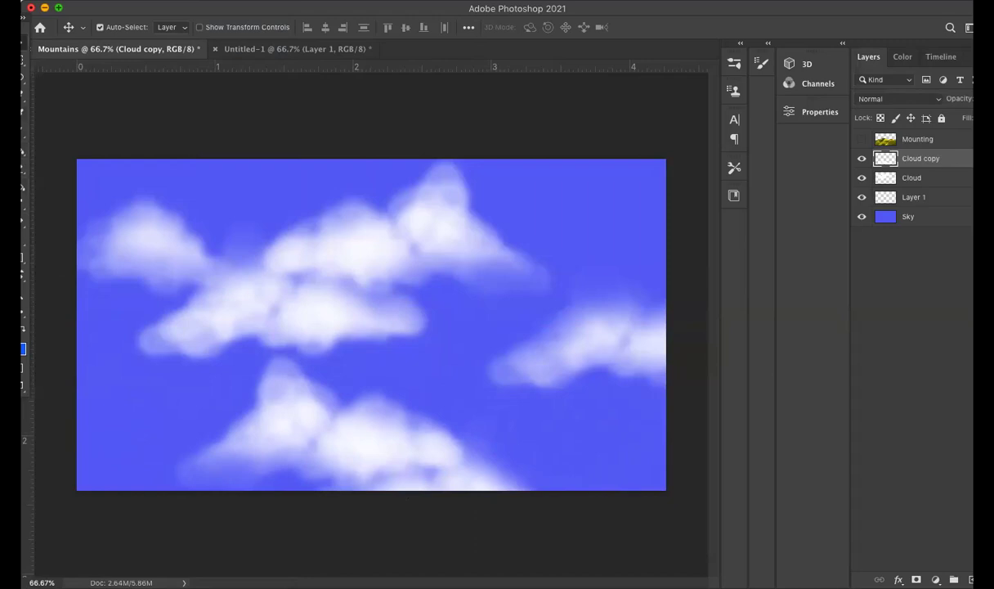
Erase across the peak of the lower cloud to fade it.
key(e)
mouse_move(186, 364)
mouse_down()
mouse_move(229, 400)
mouse_move(275, 379)
mouse_move(295, 388)
mouse_move(282, 366)
mouse_move(335, 395)
mouse_move(357, 378)
mouse_move(403, 384)
mouse_move(415, 400)
mouse_move(368, 378)
mouse_move(362, 270)
mouse_move(323, 205)
mouse_move(262, 201)
mouse_move(295, 340)
mouse_move(358, 329)
mouse_move(390, 347)
mouse_move(317, 348)
mouse_move(446, 306)
mouse_move(378, 350)
mouse_move(474, 380)
mouse_up()
key(v)
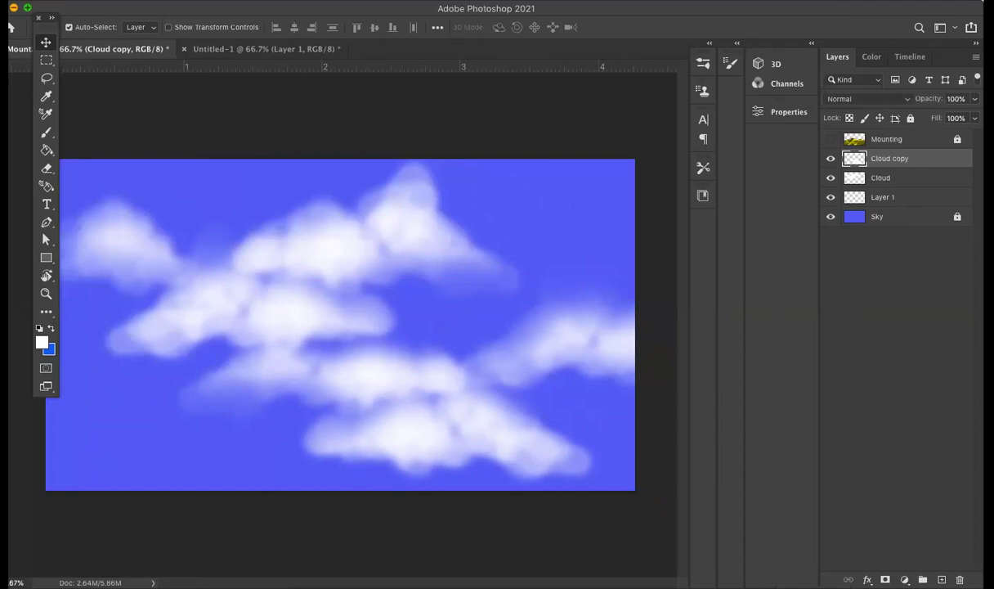
Delete the Cloud copy layer, make the Mounting layer visible again, and lock the Cloud layer.
click(959, 580)
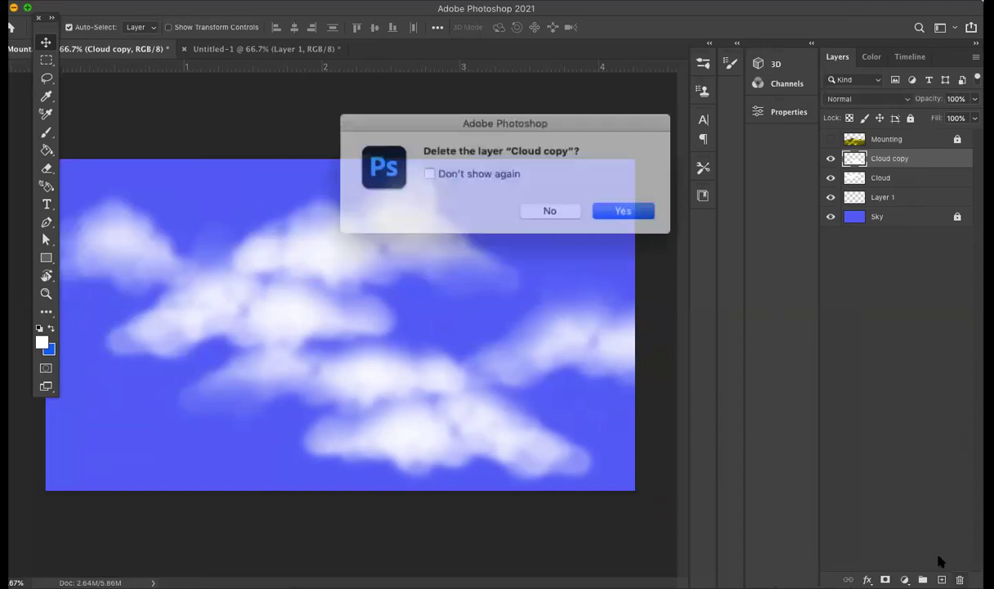
click(605, 206)
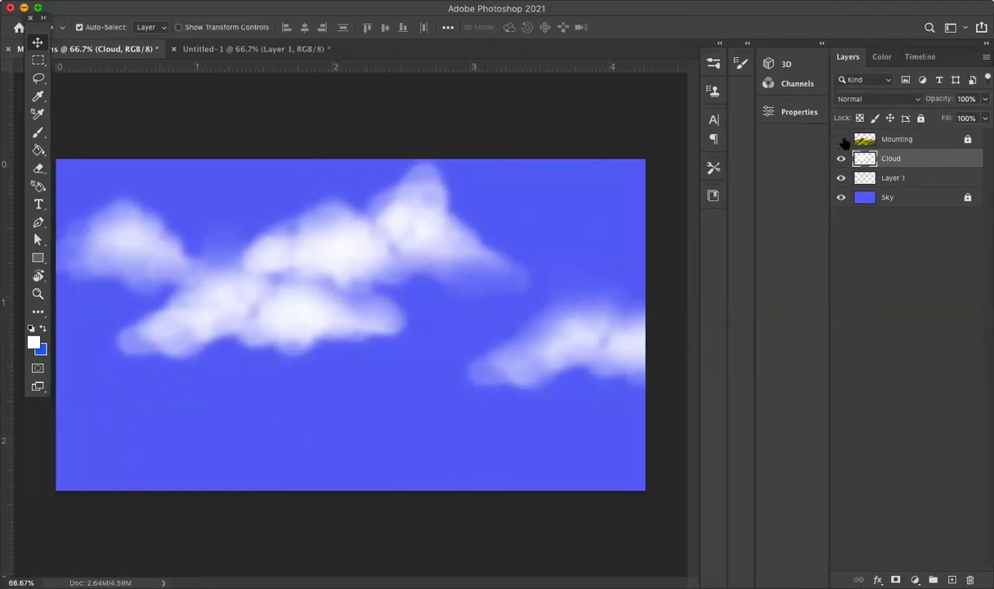
click(842, 140)
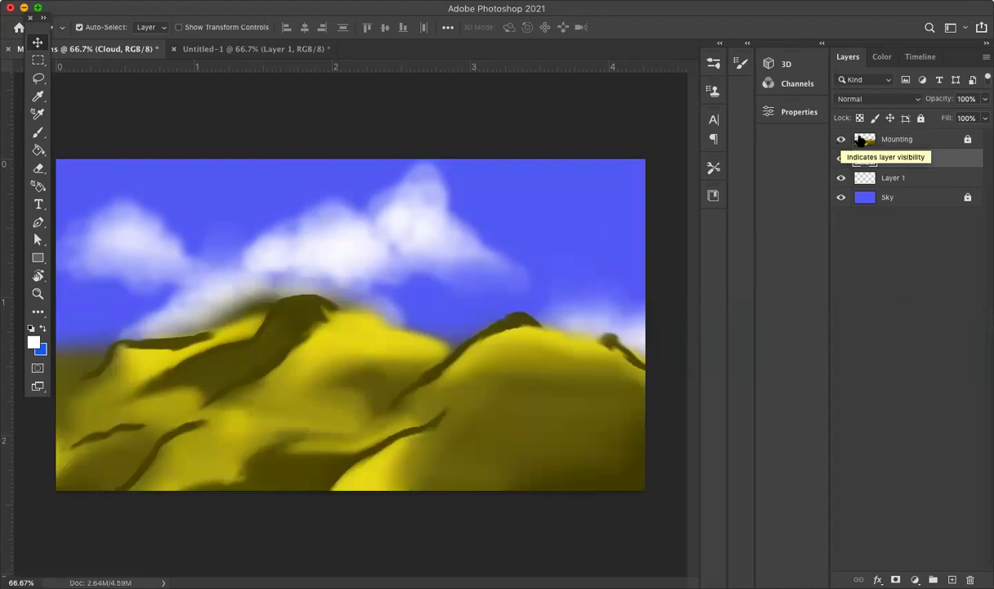
click(922, 119)
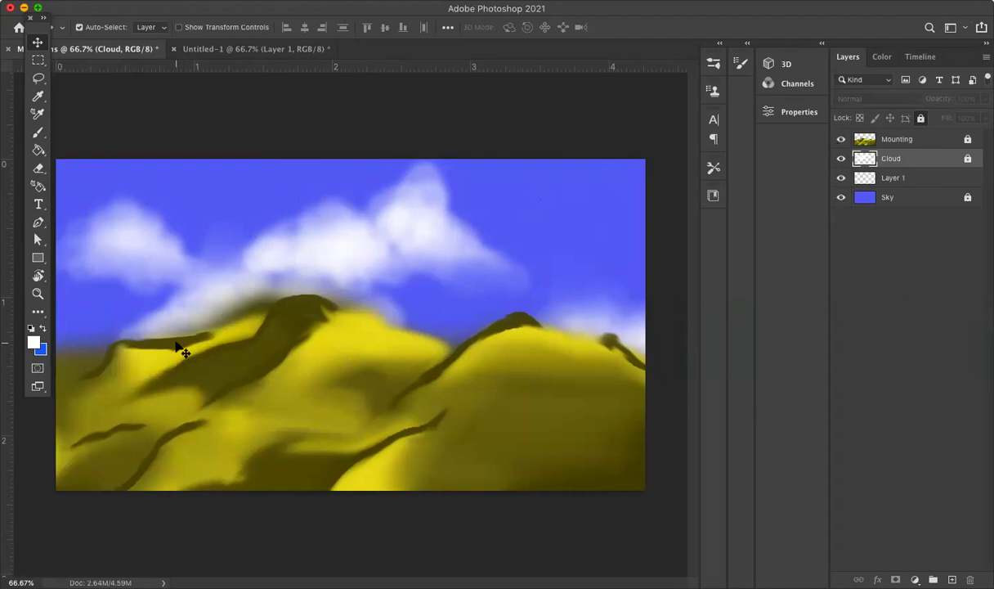
Select the Smudge Tool from the toolbar's blur and smudge group.
click(39, 134)
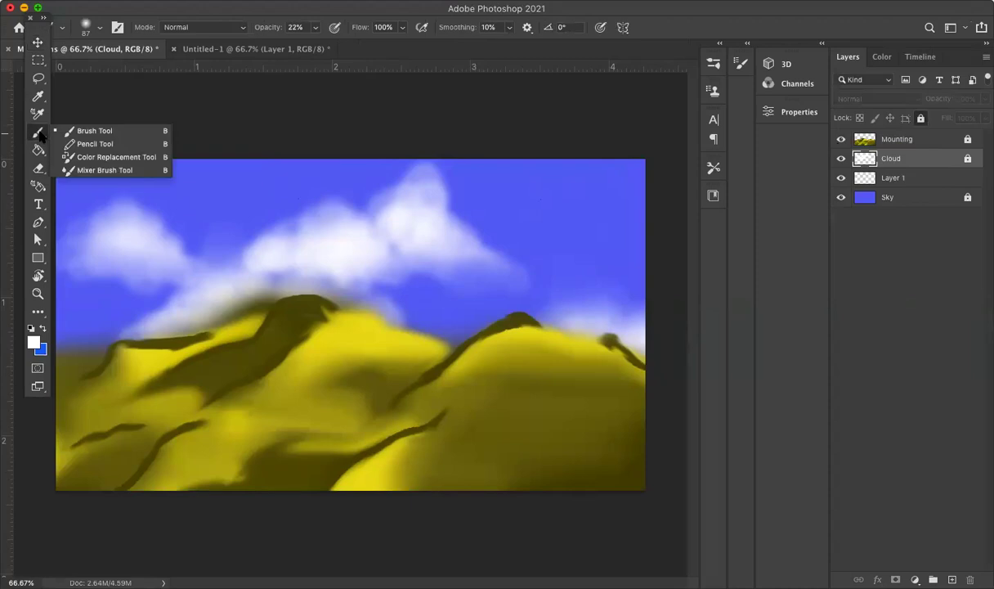
click(38, 98)
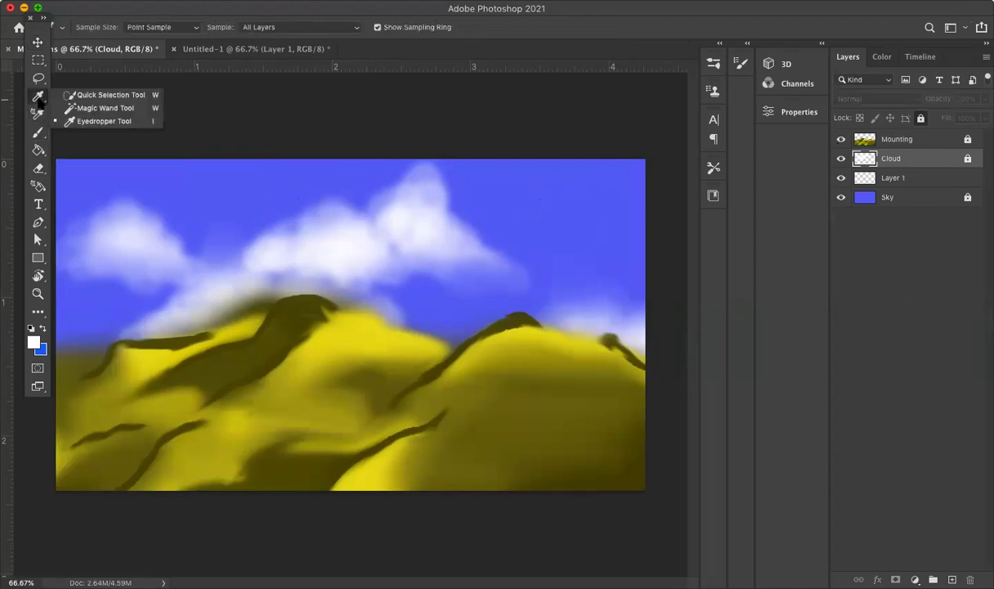
click(39, 169)
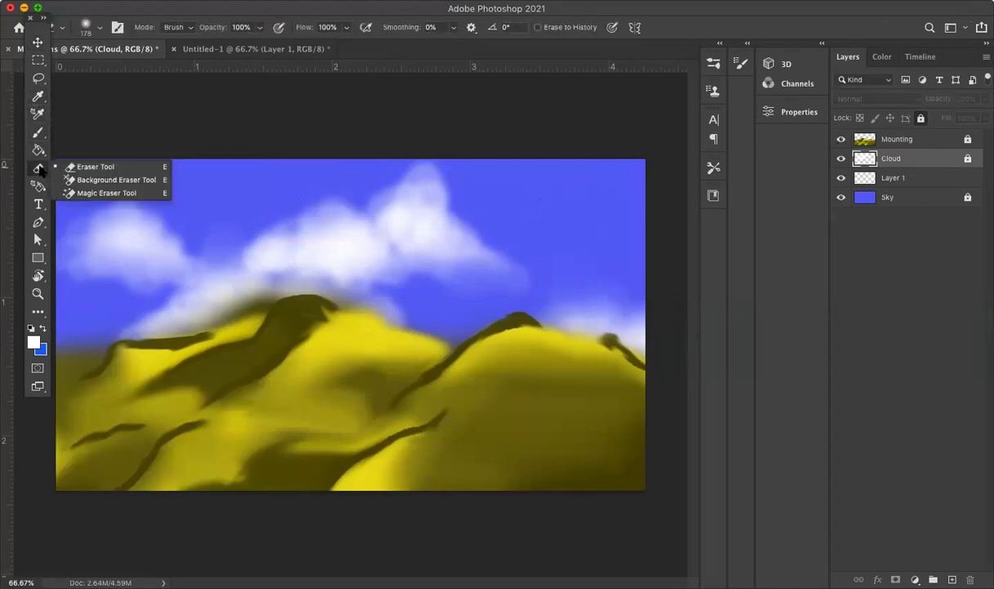
click(39, 151)
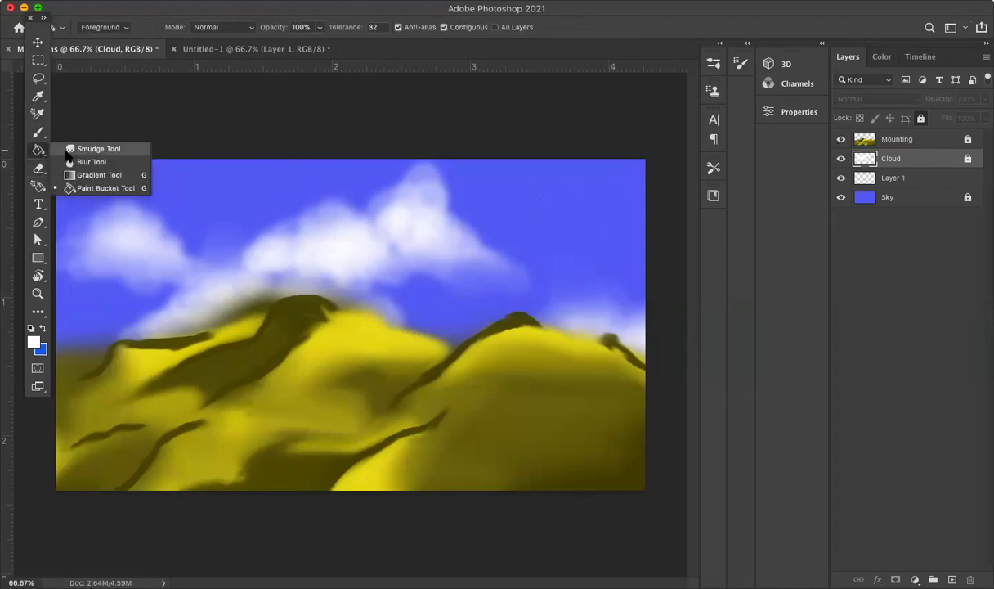
click(90, 151)
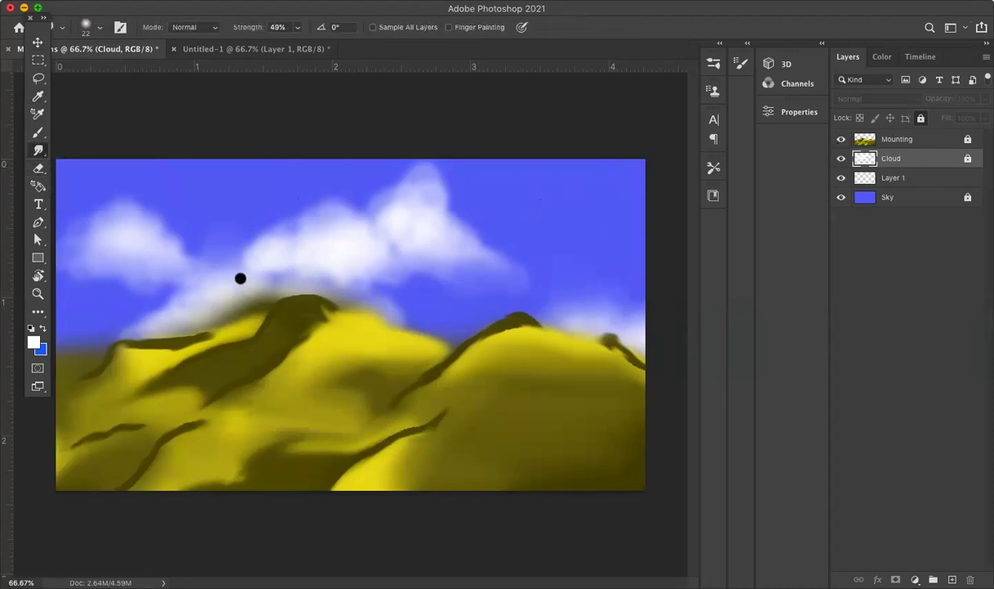
Unlock the Mounting layer and set the smudge brush size to 51 px.
click(930, 141)
click(921, 119)
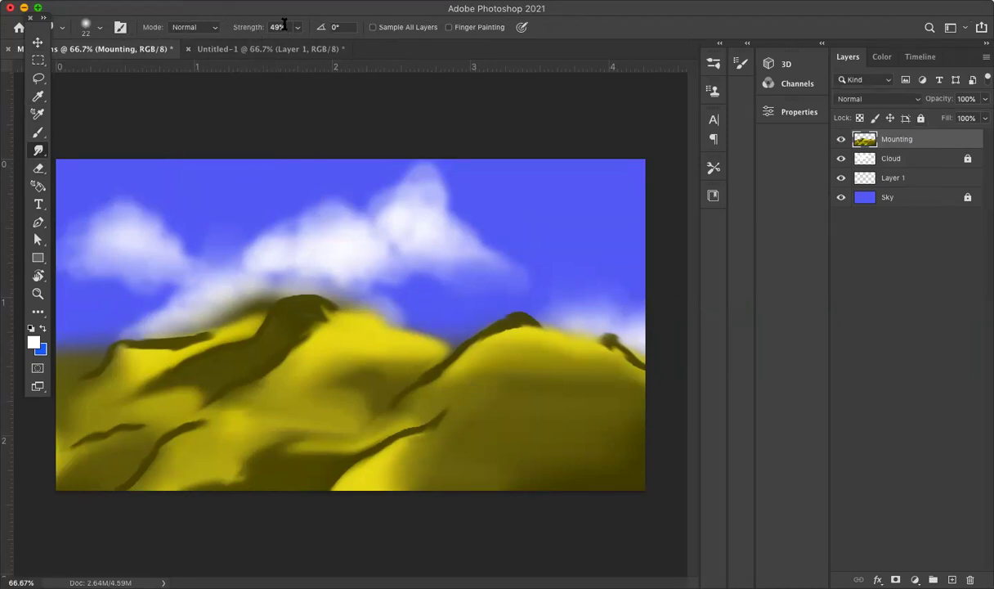
click(99, 27)
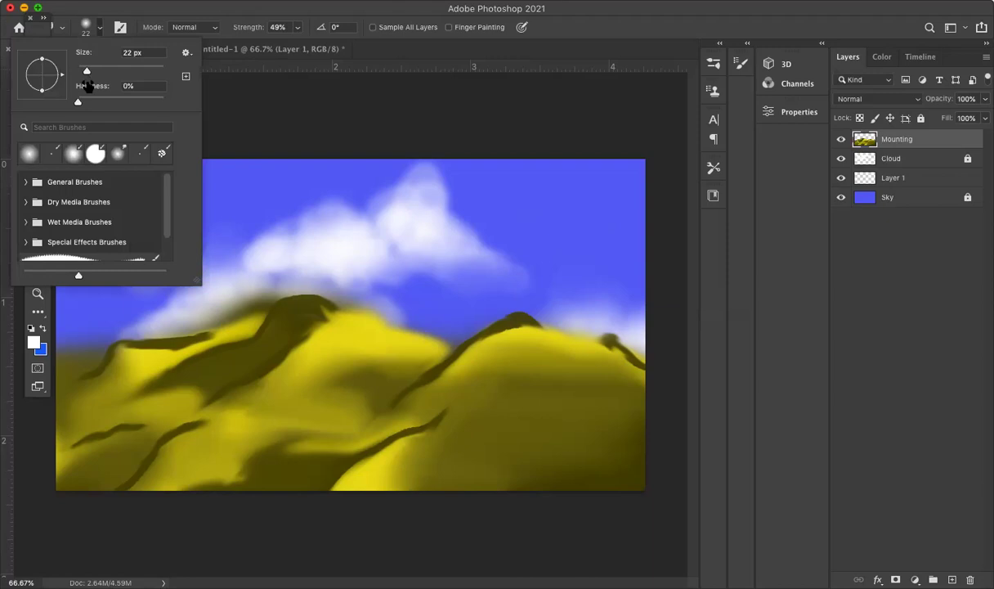
drag(85, 68, 99, 69)
Smudge the dark ridges on the left, main and right peaks and the lower-left hill at 49% strength.
click(245, 389)
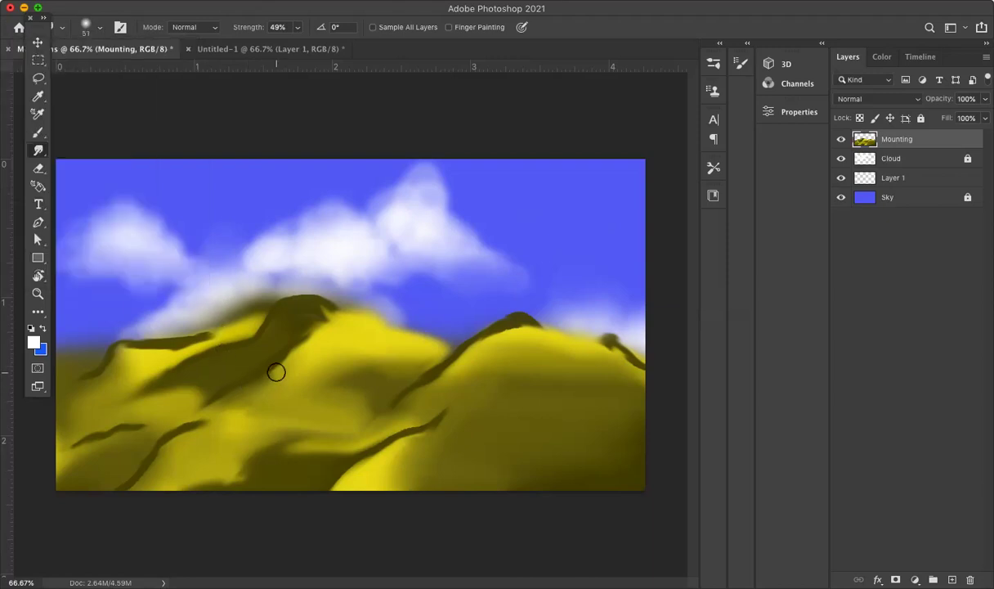
mouse_move(265, 374)
mouse_down()
mouse_move(328, 329)
mouse_move(207, 410)
mouse_move(201, 454)
mouse_move(179, 446)
mouse_move(223, 407)
mouse_move(172, 439)
mouse_move(136, 492)
mouse_move(110, 446)
mouse_move(74, 450)
mouse_move(147, 434)
mouse_move(128, 437)
mouse_move(162, 413)
mouse_move(115, 378)
mouse_move(116, 359)
mouse_move(80, 385)
mouse_move(130, 354)
mouse_move(172, 354)
mouse_move(244, 318)
mouse_move(205, 336)
mouse_move(233, 328)
mouse_up()
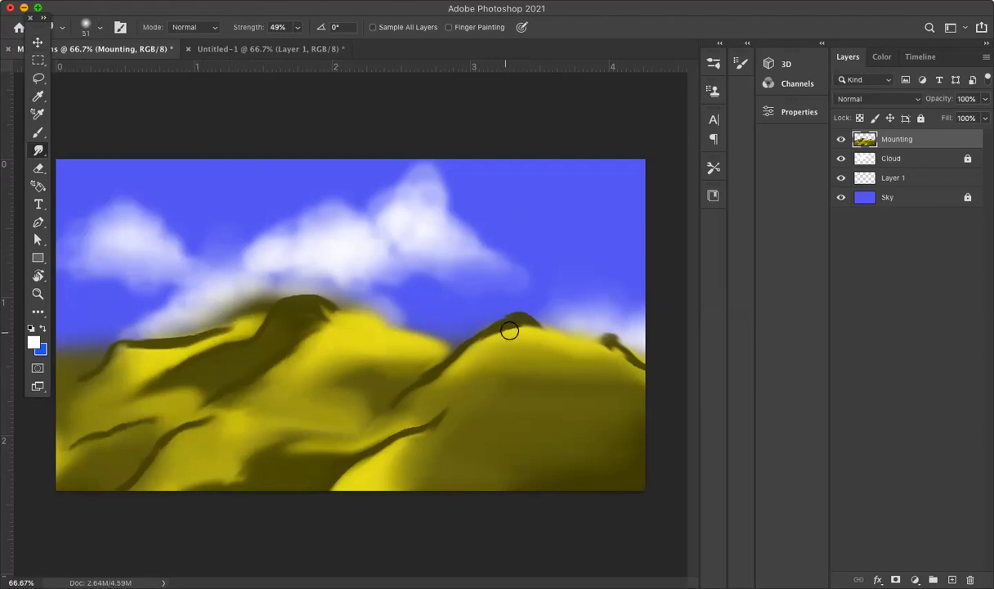
mouse_move(509, 330)
mouse_down()
mouse_move(555, 338)
mouse_move(524, 329)
mouse_move(469, 348)
mouse_move(485, 346)
mouse_move(412, 392)
mouse_move(419, 415)
mouse_move(468, 385)
mouse_move(362, 445)
mouse_up()
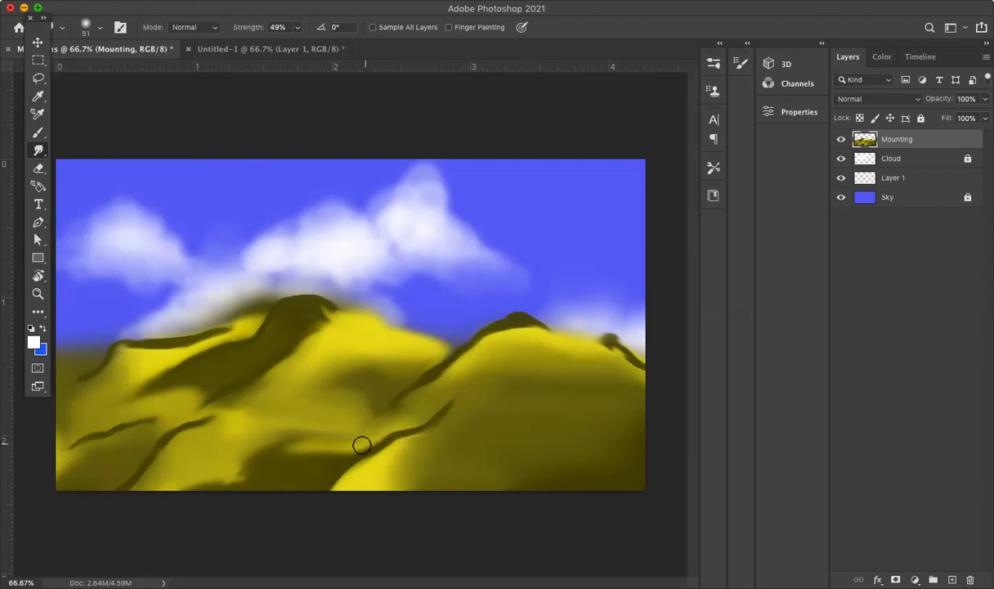
mouse_move(616, 335)
mouse_down()
mouse_move(577, 348)
mouse_move(646, 370)
mouse_up()
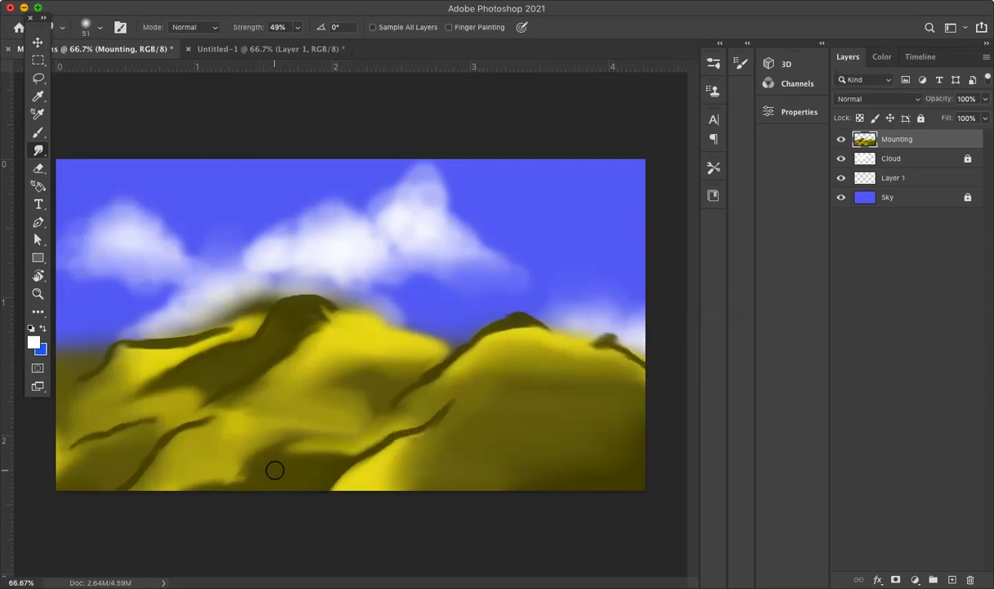
mouse_move(233, 466)
mouse_down()
mouse_move(244, 464)
mouse_move(231, 431)
mouse_move(251, 470)
mouse_move(194, 472)
mouse_move(339, 460)
mouse_move(365, 445)
mouse_move(331, 455)
mouse_move(342, 422)
mouse_move(378, 399)
mouse_move(332, 432)
mouse_up()
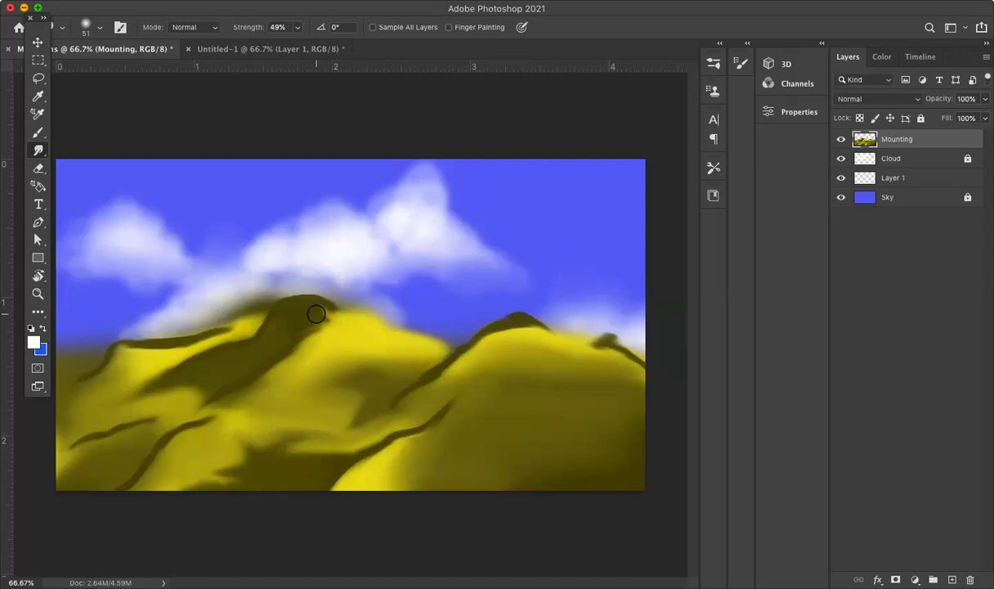
mouse_move(300, 299)
mouse_down()
mouse_move(319, 317)
mouse_move(294, 311)
mouse_up()
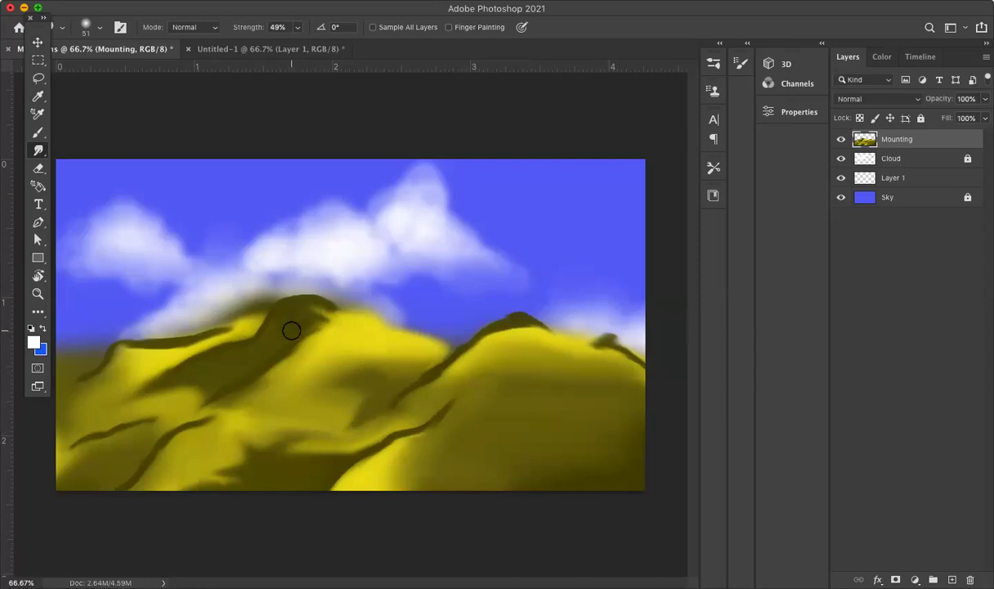